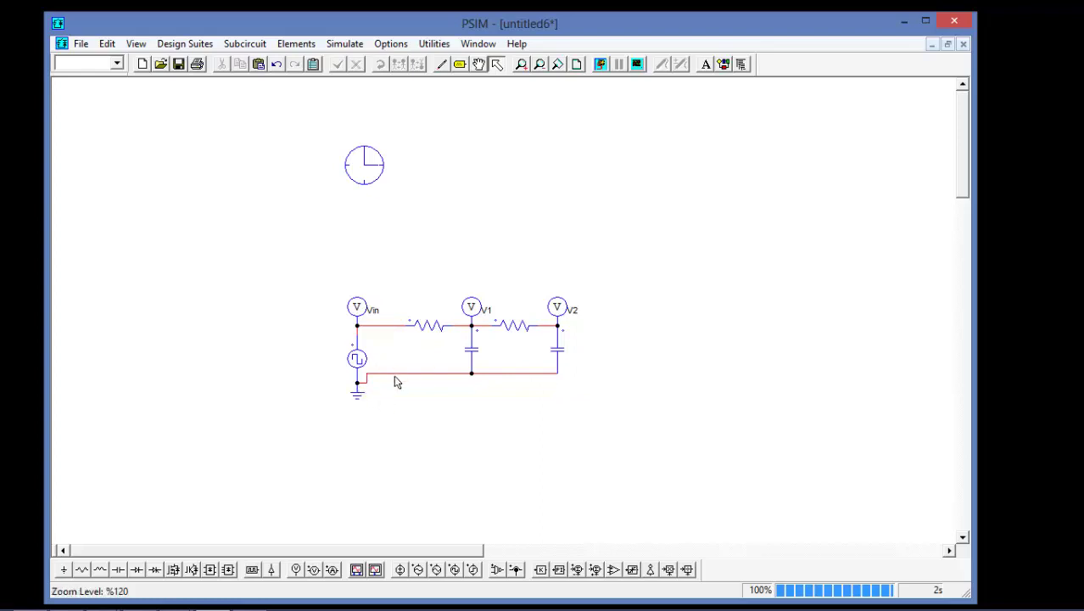
Run the RC circuit simulation and plot Vin in an enlarged Simview graph.
click(602, 64)
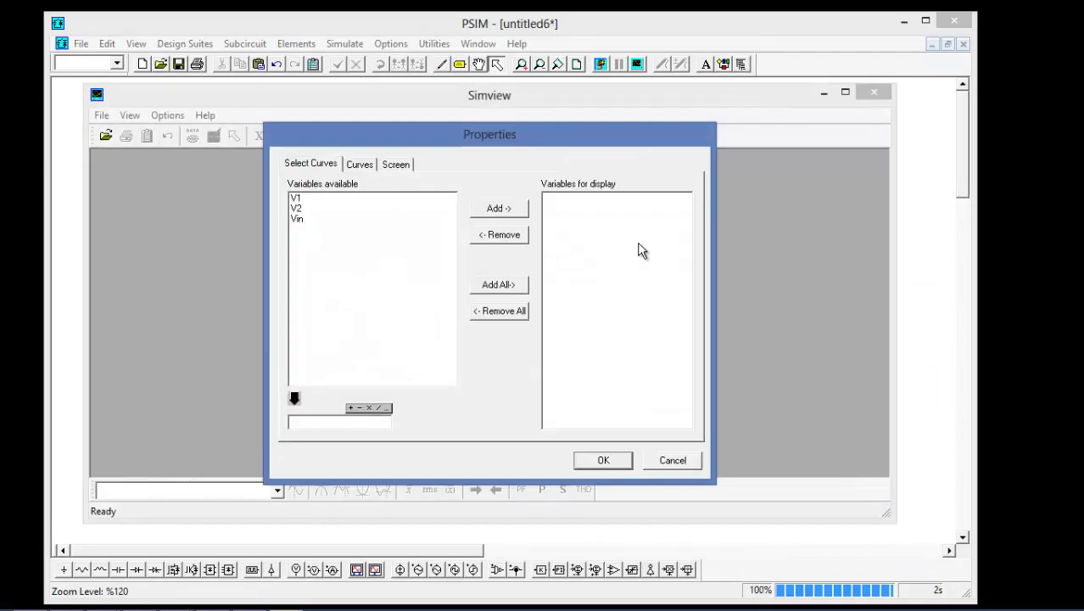
click(357, 222)
click(485, 212)
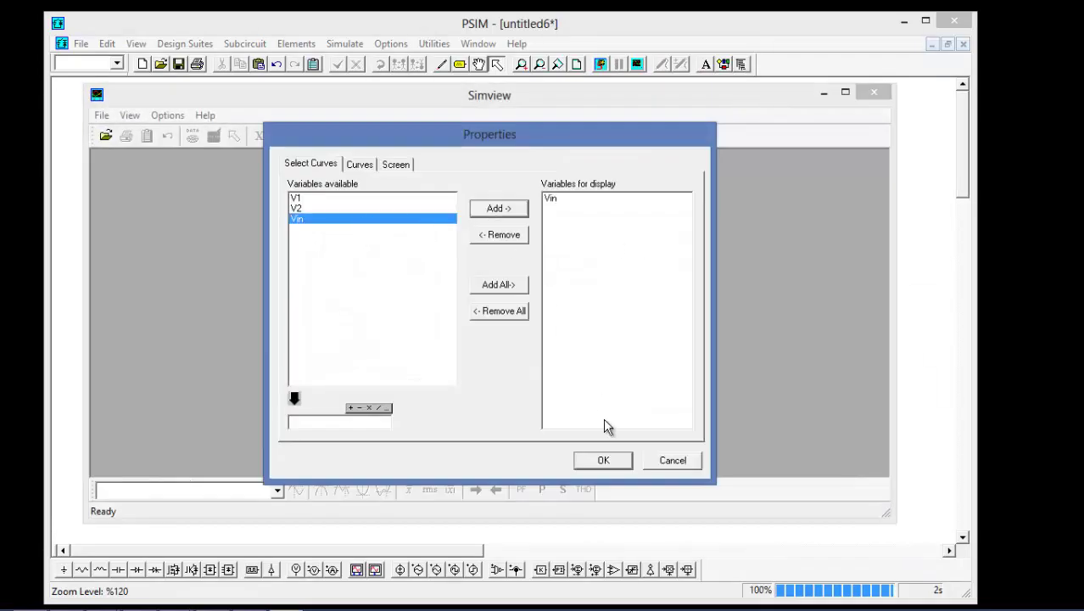
click(605, 460)
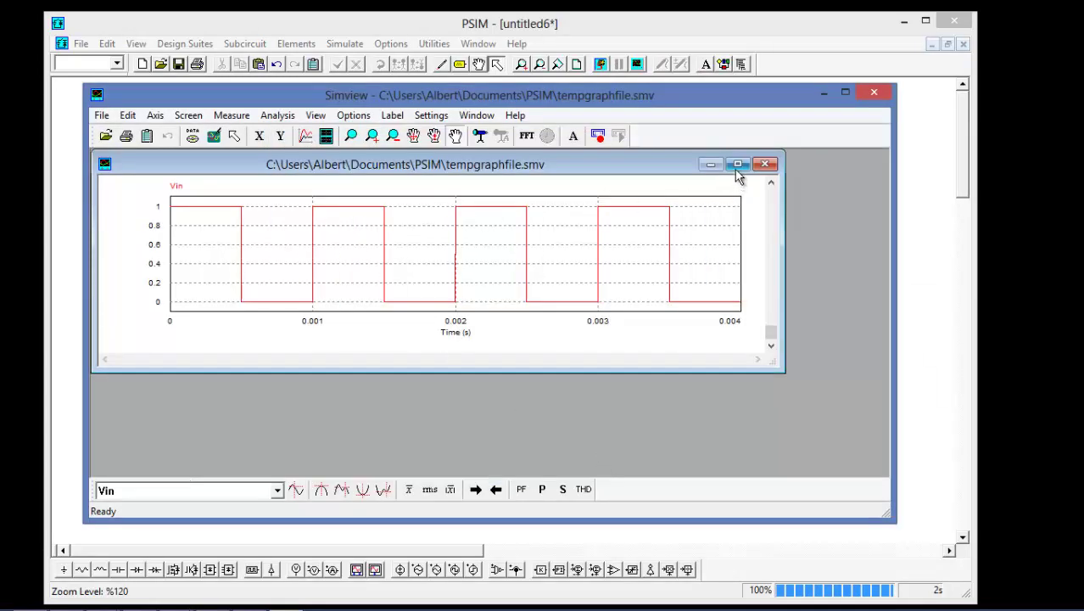
click(737, 164)
Add a second graph below Vin showing V1 and V2 together.
click(327, 138)
click(304, 198)
shift+click(304, 209)
click(492, 210)
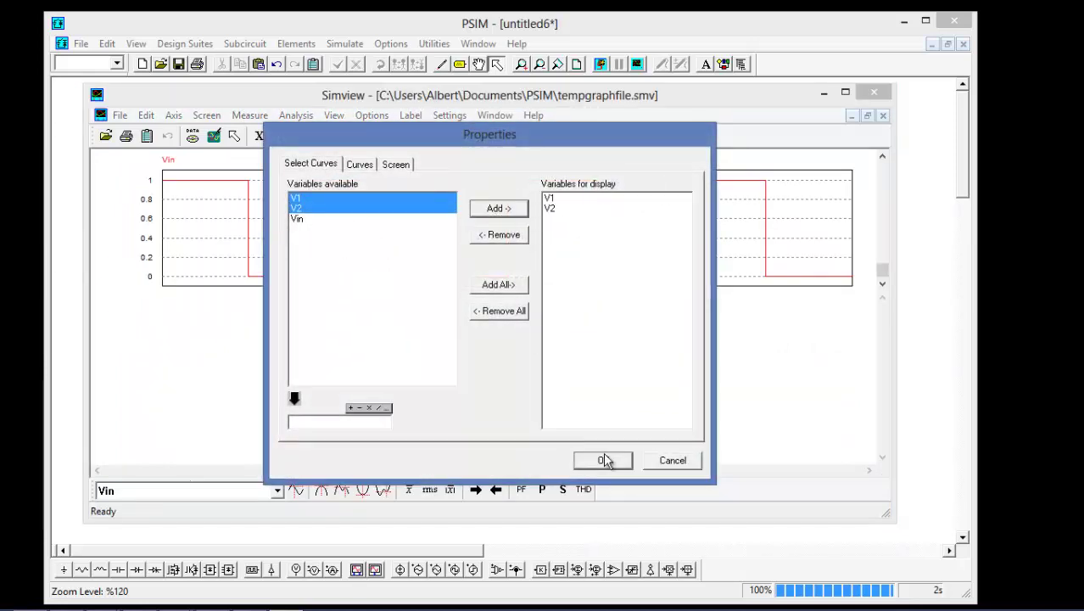
click(609, 459)
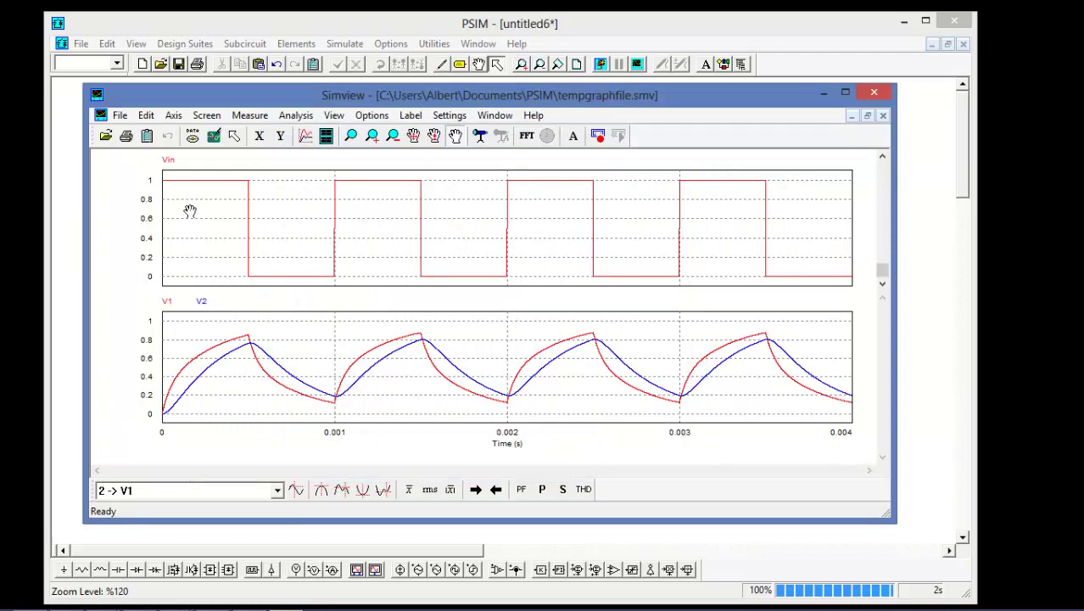
Save the Simview waveform data as Text files (*.txt) named 'waveforms' in C:\temp.
click(121, 116)
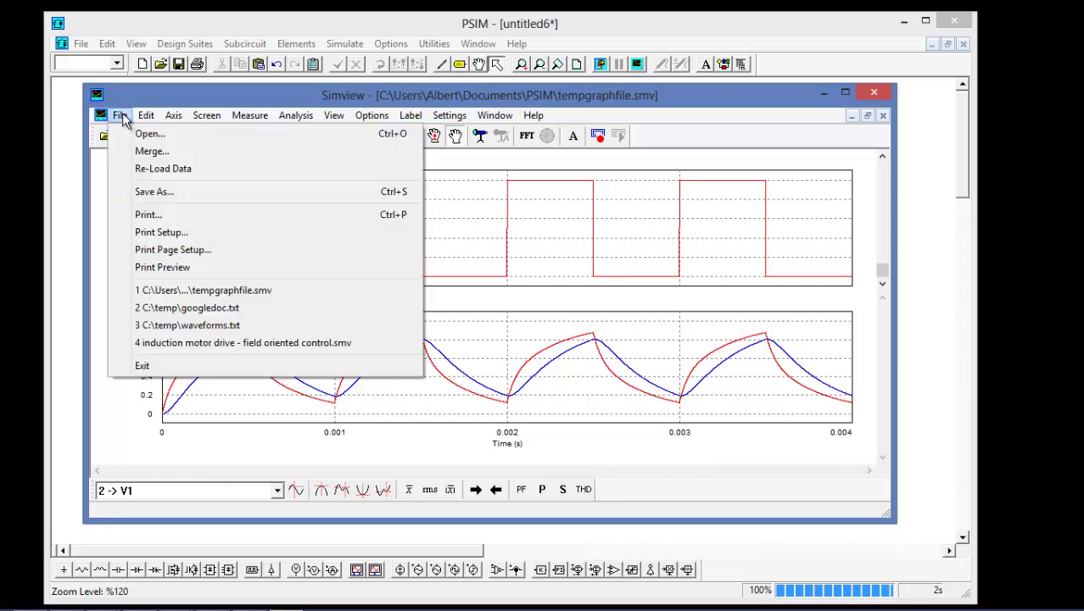
click(169, 193)
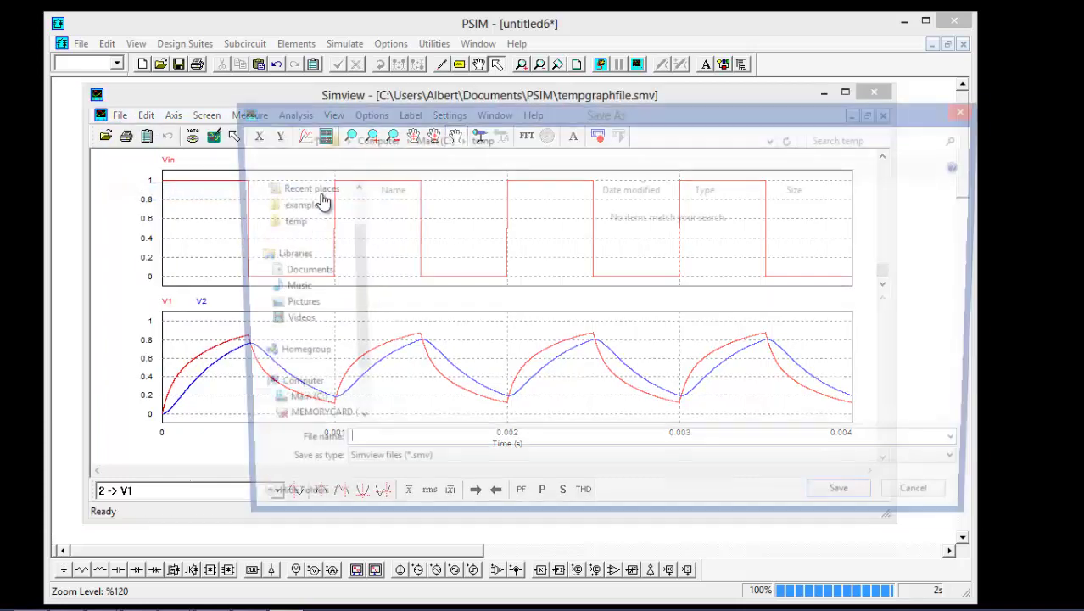
click(465, 467)
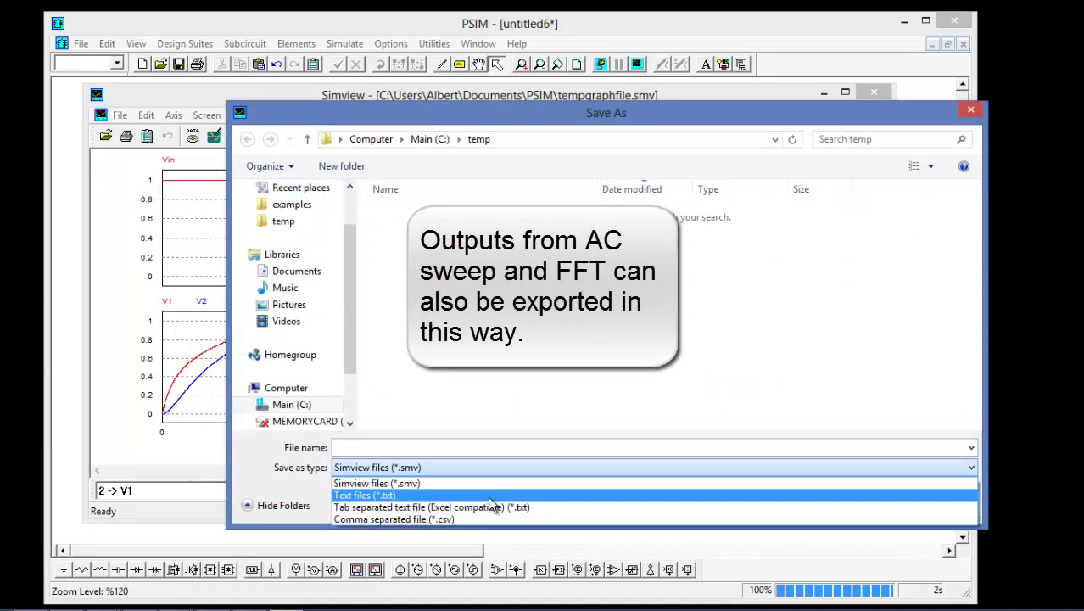
click(488, 496)
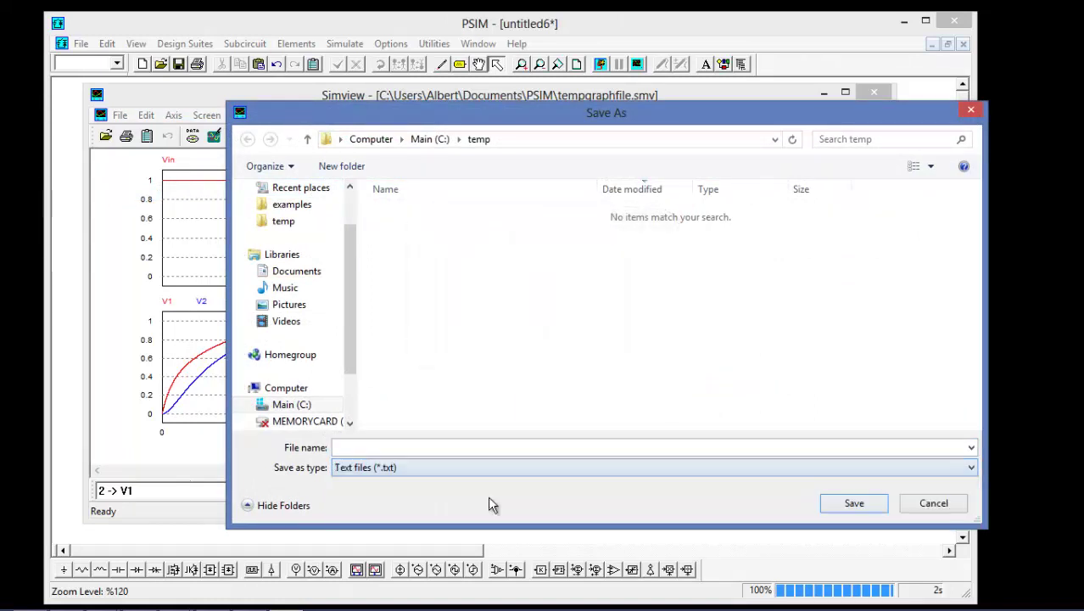
click(481, 447)
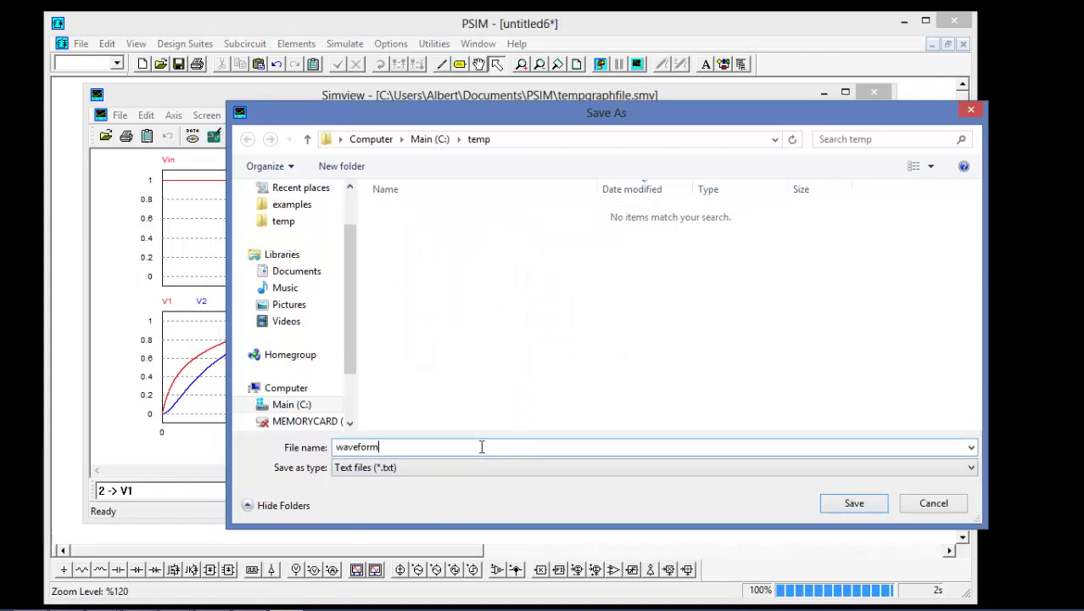
text(waveforms)
click(858, 505)
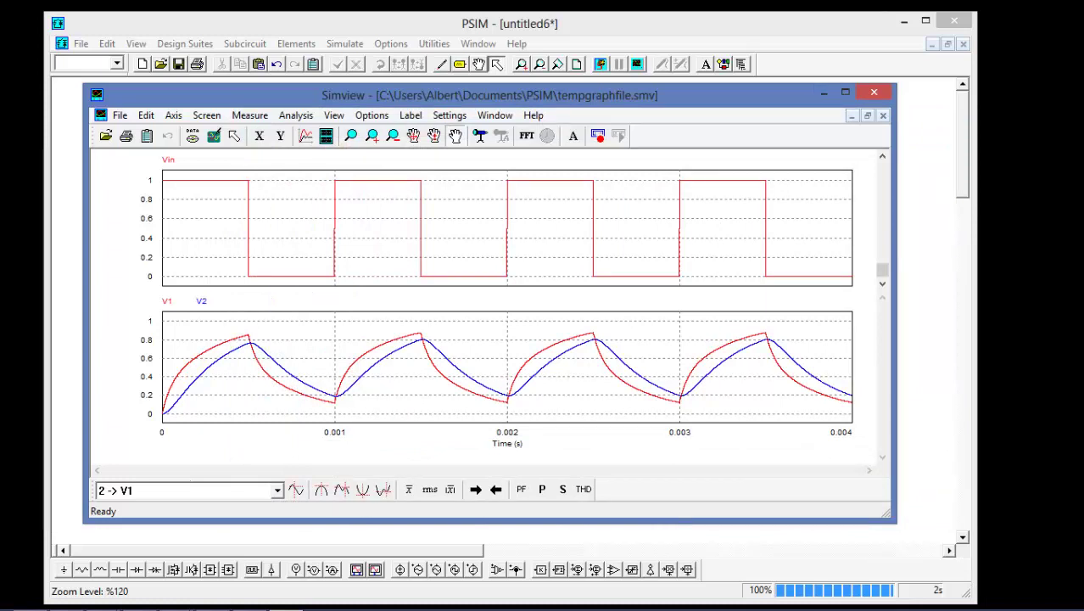
Close the empty new 6 tab and drag waveforms.txt from the temp folder into Notepad++.
drag(573, 41, 551, 57)
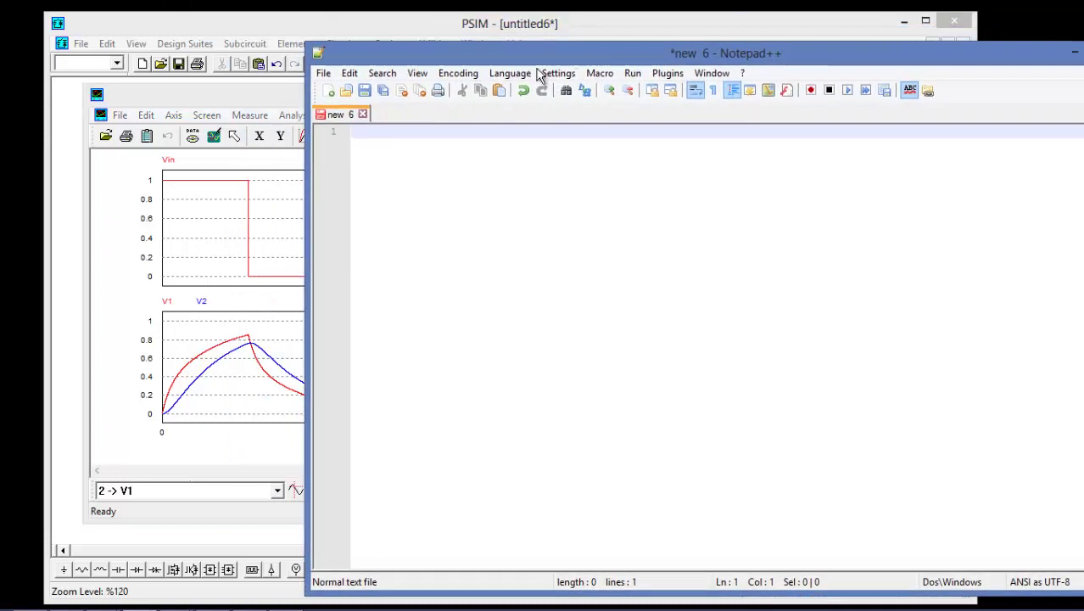
click(362, 114)
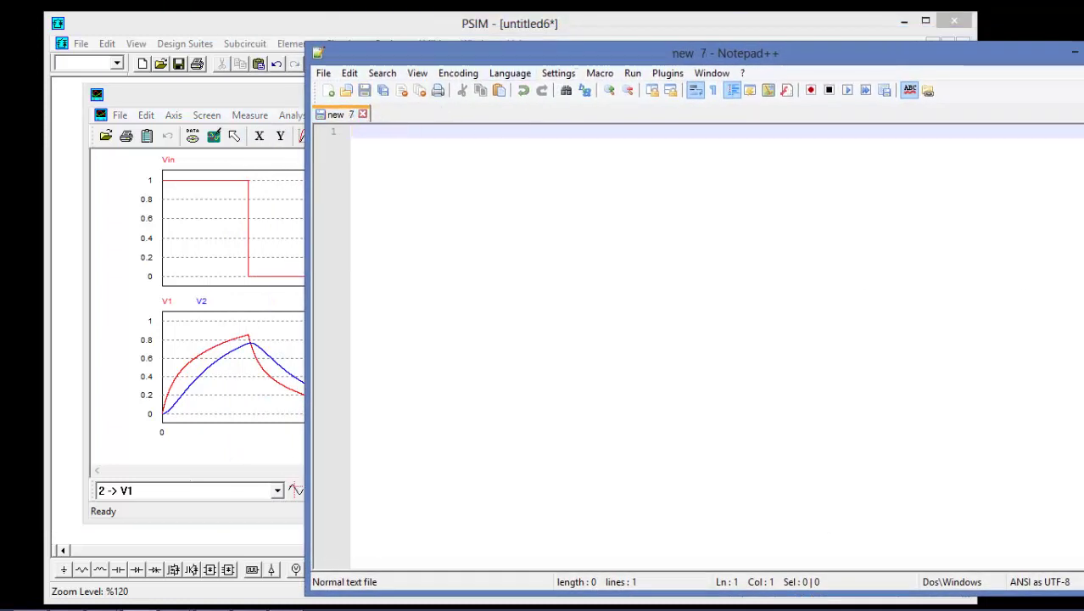
drag(509, 0, 259, 33)
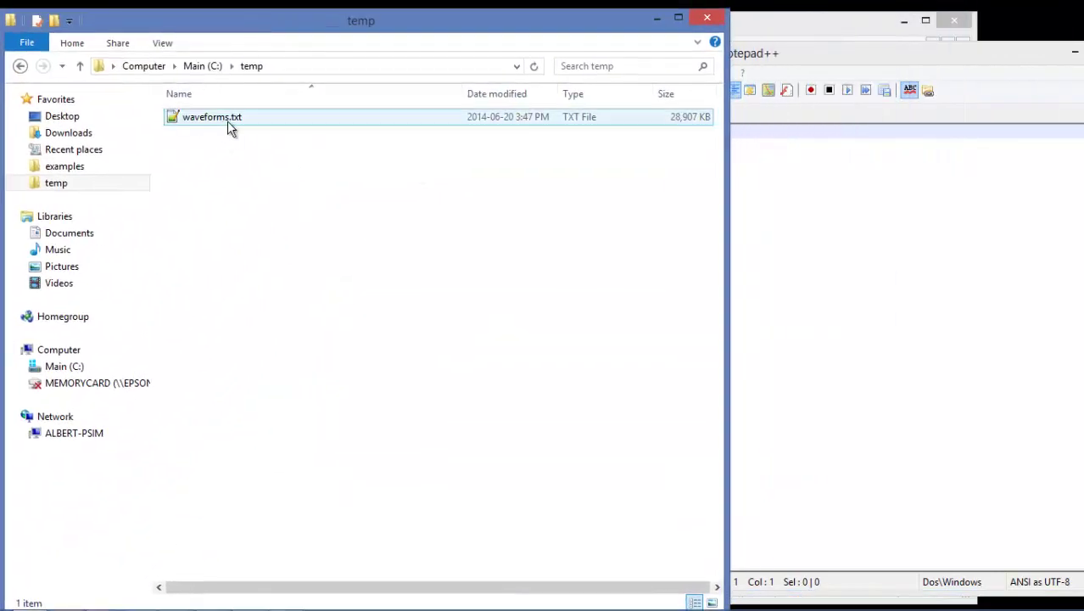
drag(229, 121, 774, 163)
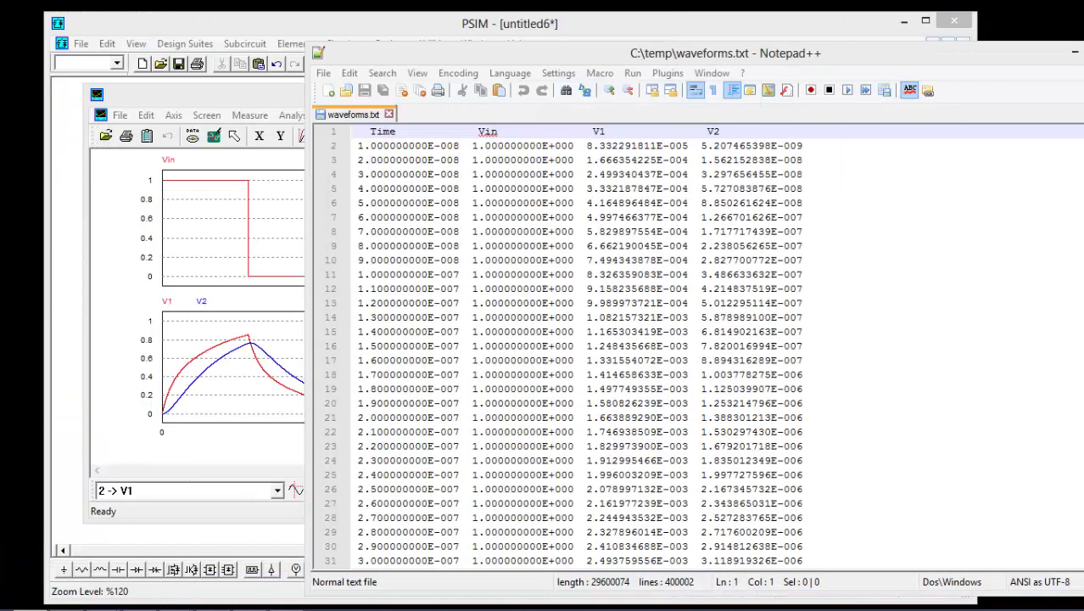
click(932, 404)
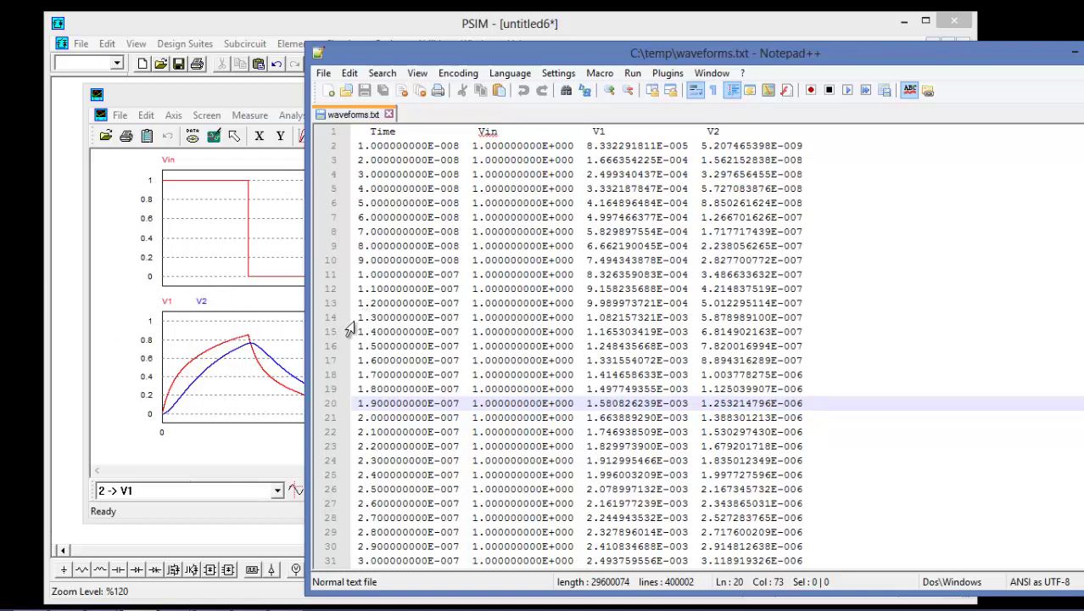
Change the V2 column header on line 1 to Vout and save waveforms.txt.
click(890, 303)
scroll(891, 302, down, 20)
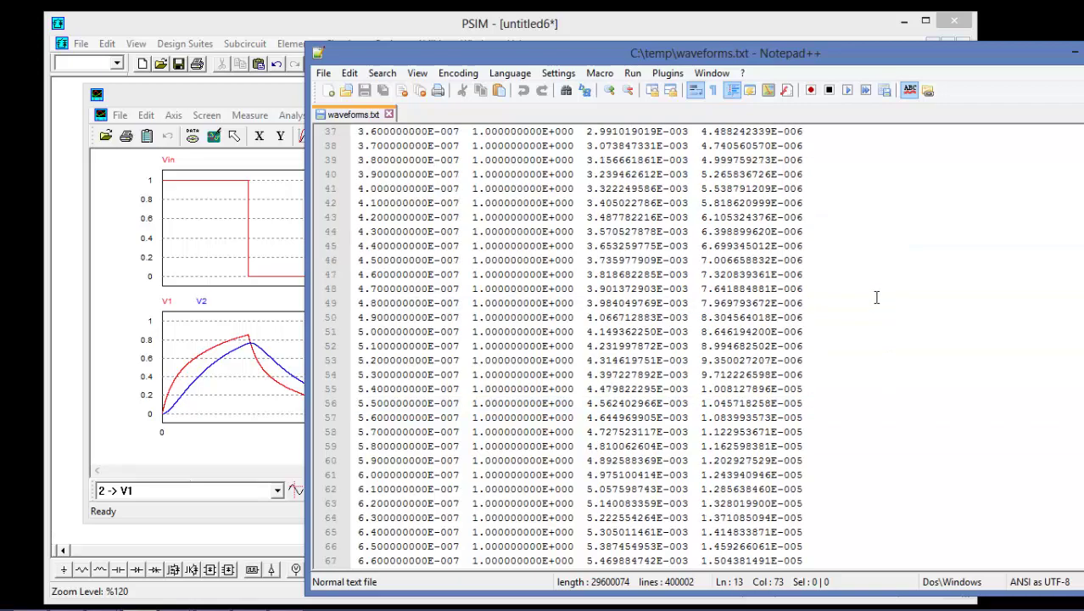
scroll(855, 290, up, 20)
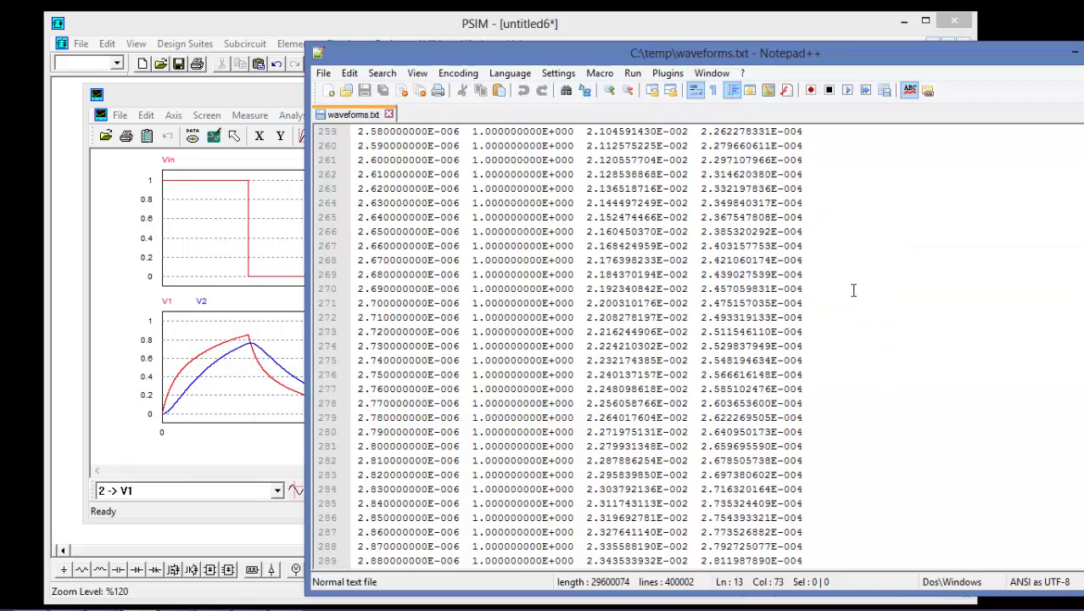
scroll(848, 278, up, 6)
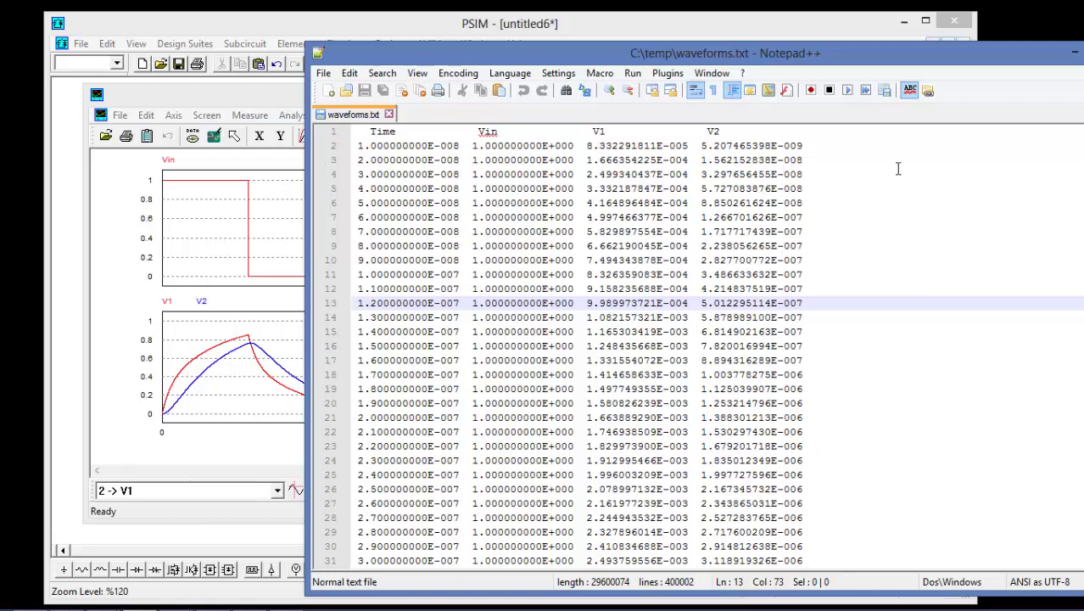
click(728, 136)
key(BackSpace)
text(out)
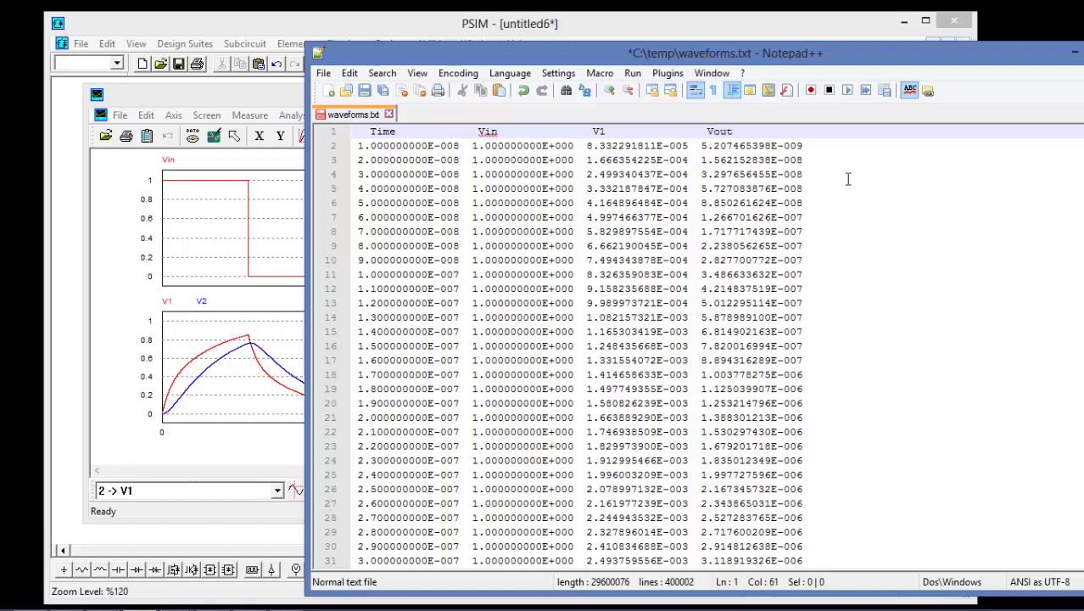
key(ctrl+s)
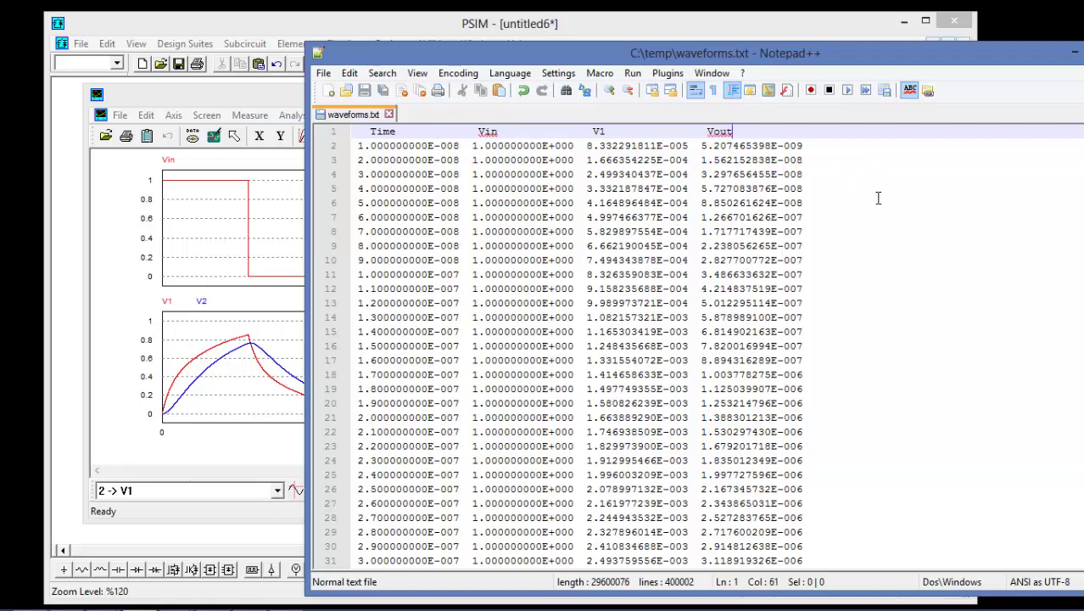
click(225, 95)
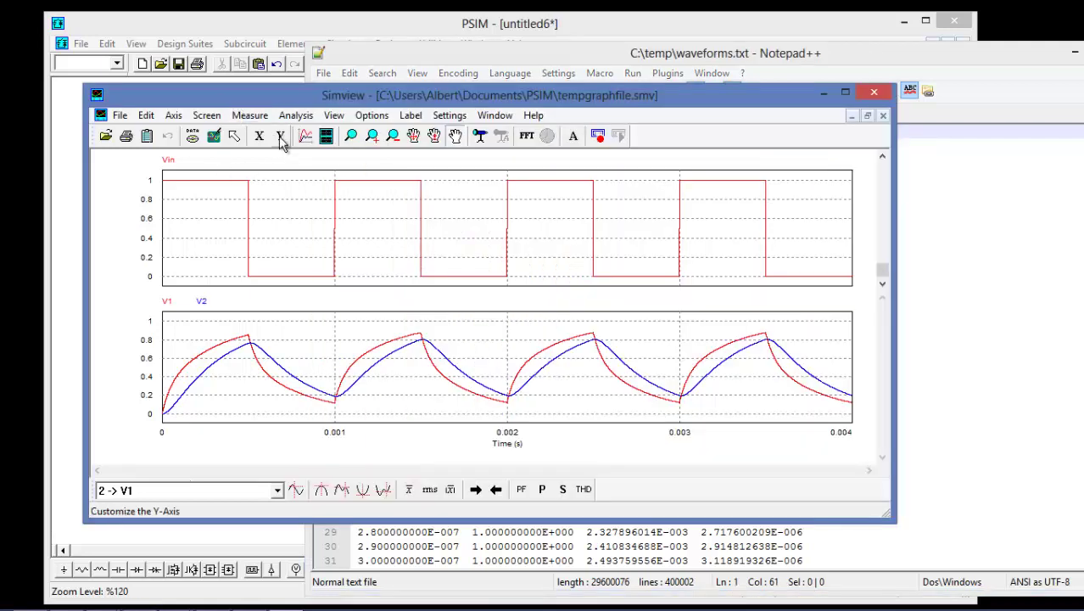
Open C:\temp\waveforms.txt in Simview and plot the Vout curve.
click(106, 138)
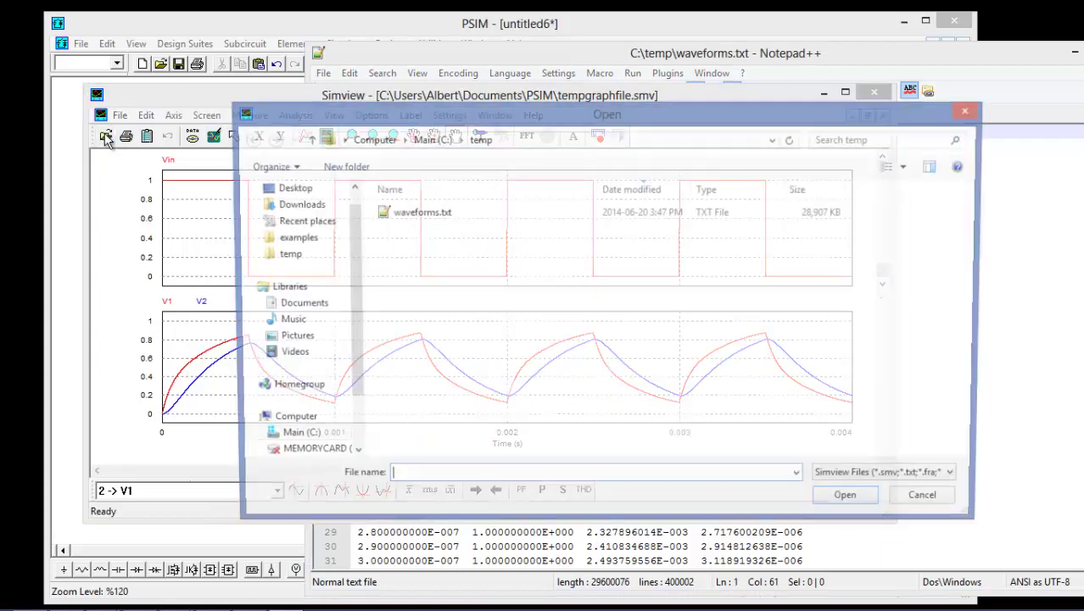
click(469, 213)
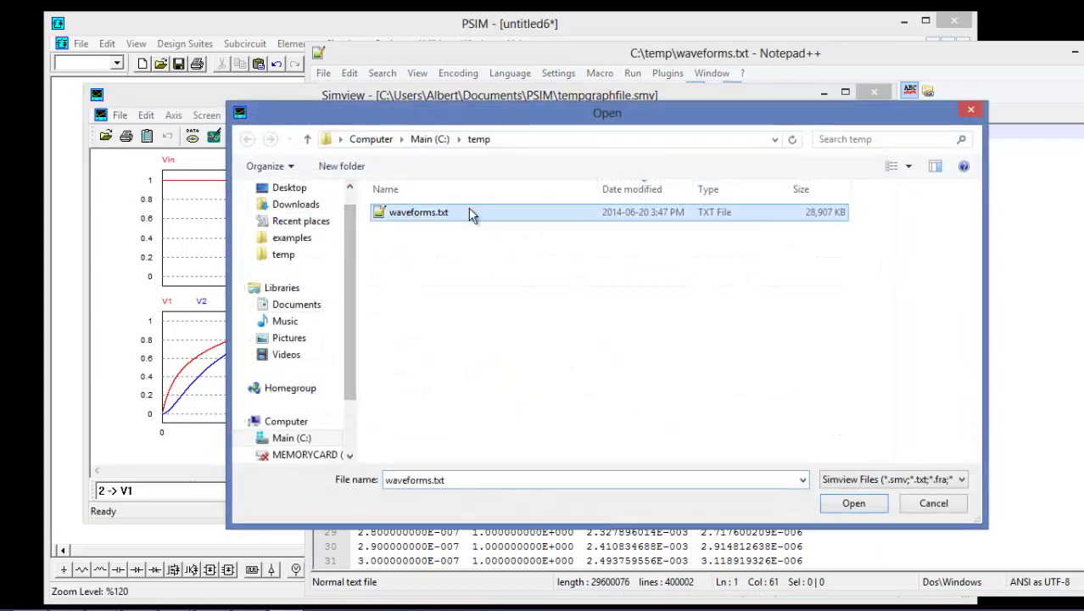
click(844, 500)
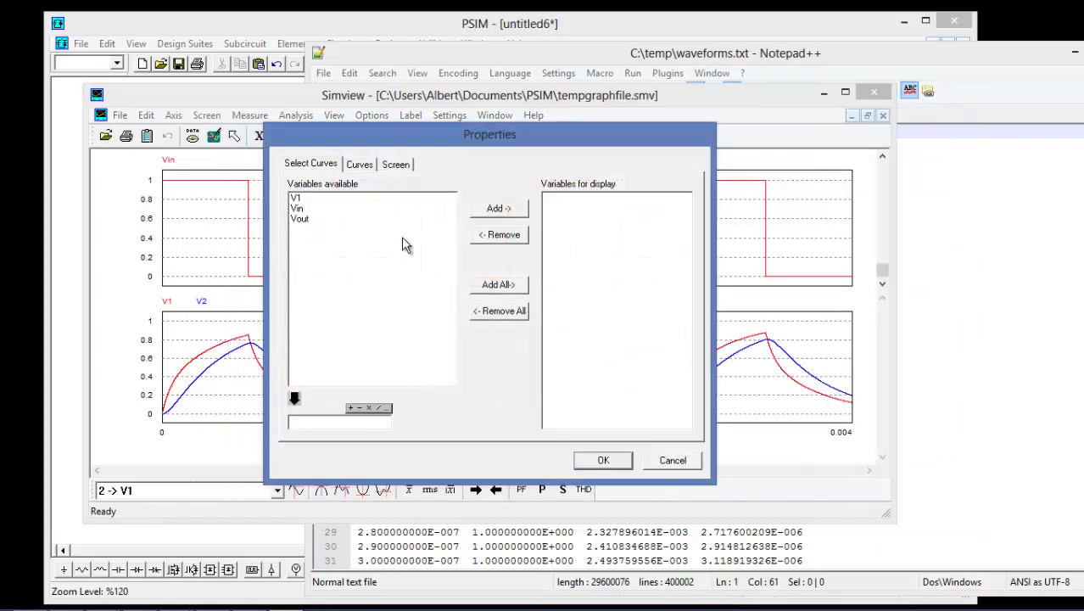
click(320, 219)
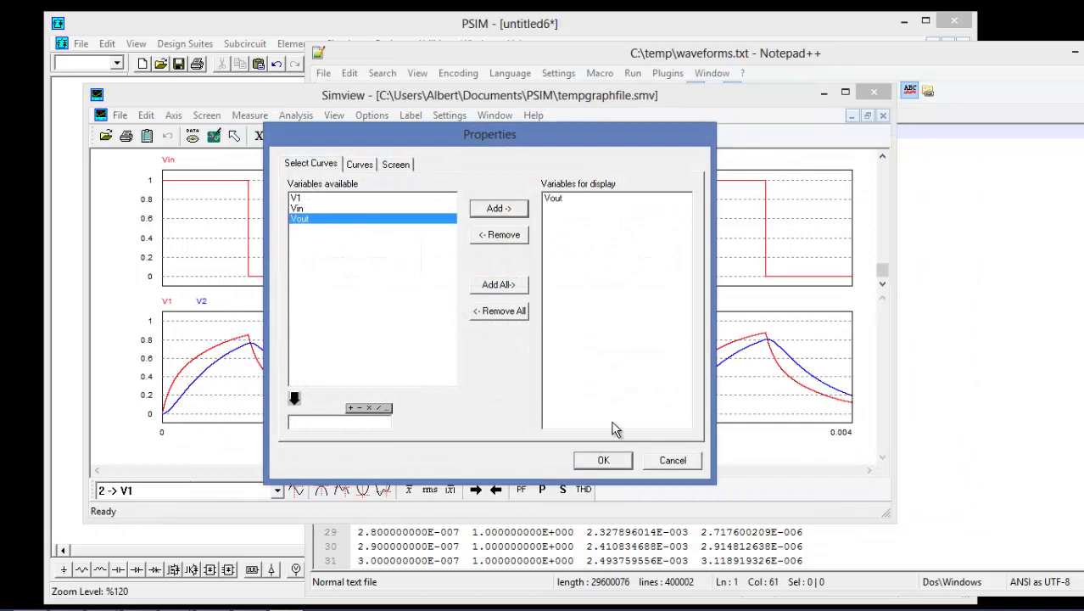
click(604, 462)
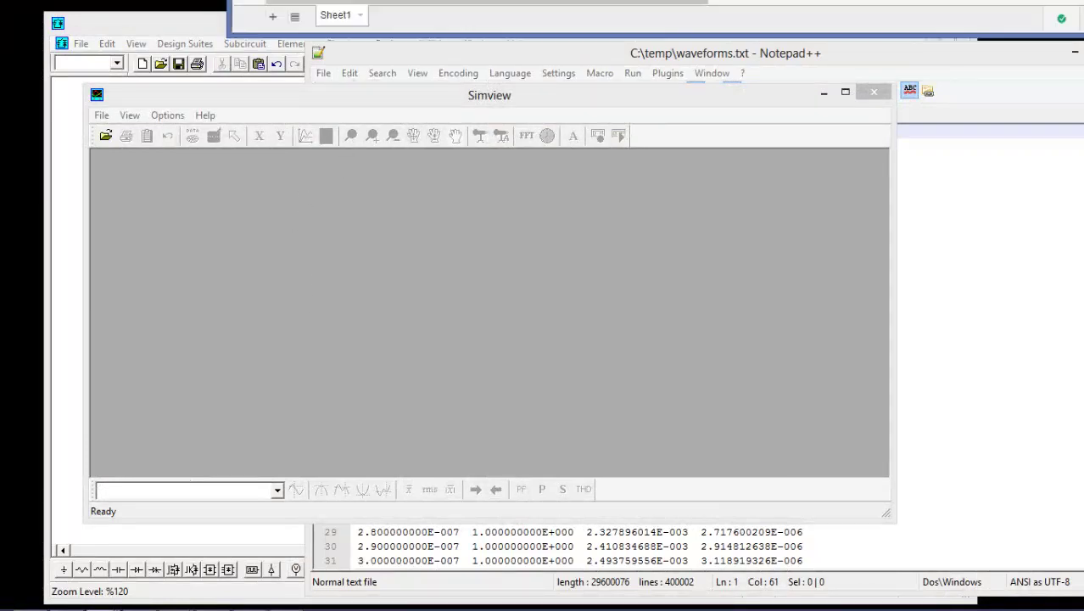
Download the SimView values sheet as Tab-separated values (.tsv).
key(alt+Tab)
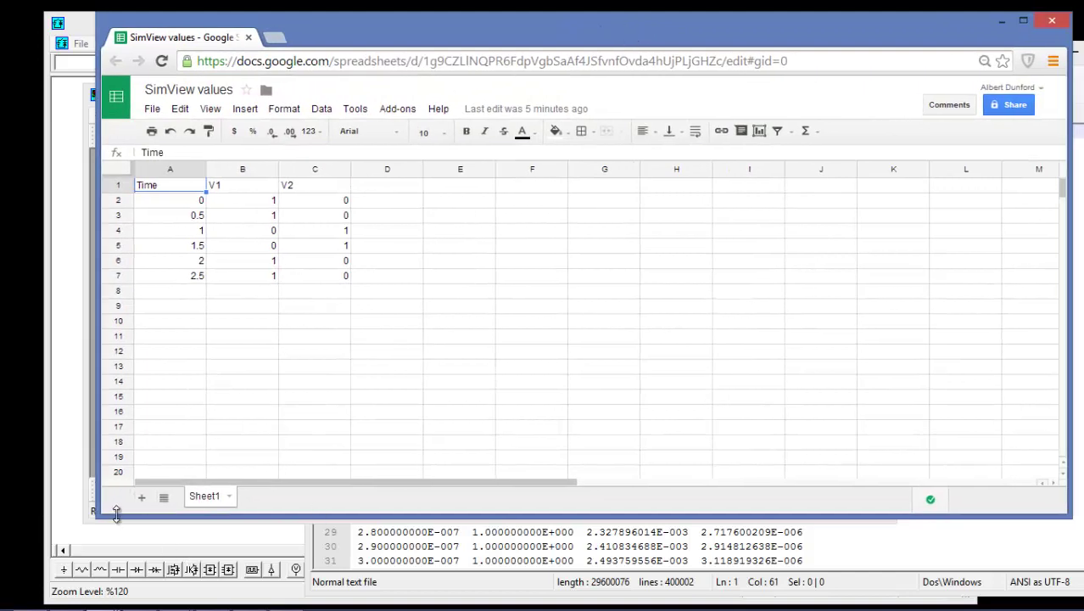
drag(96, 502, 417, 505)
drag(480, 517, 479, 516)
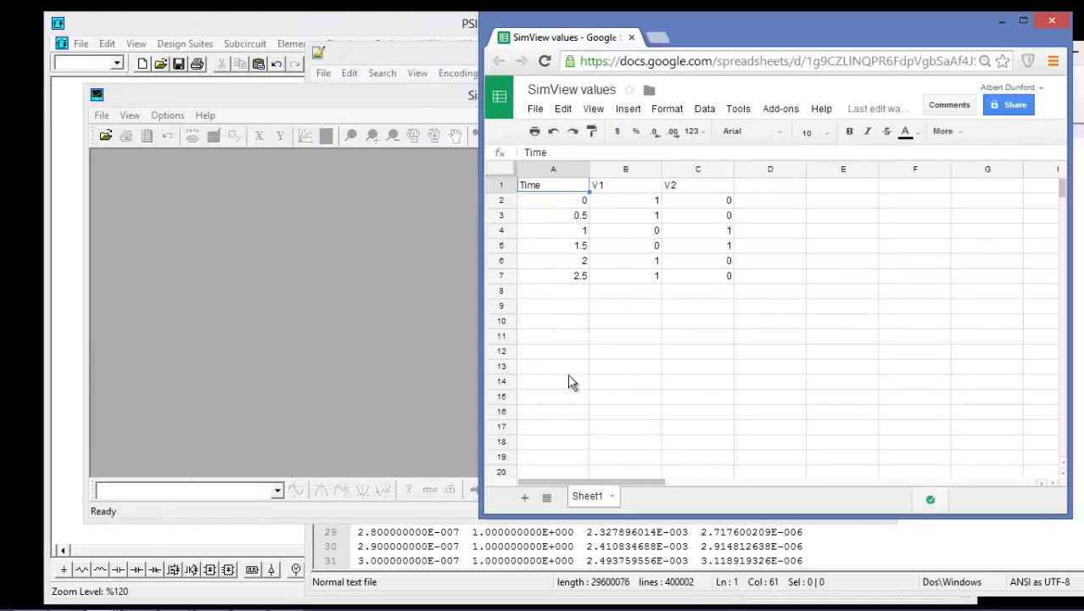
drag(787, 38, 528, 53)
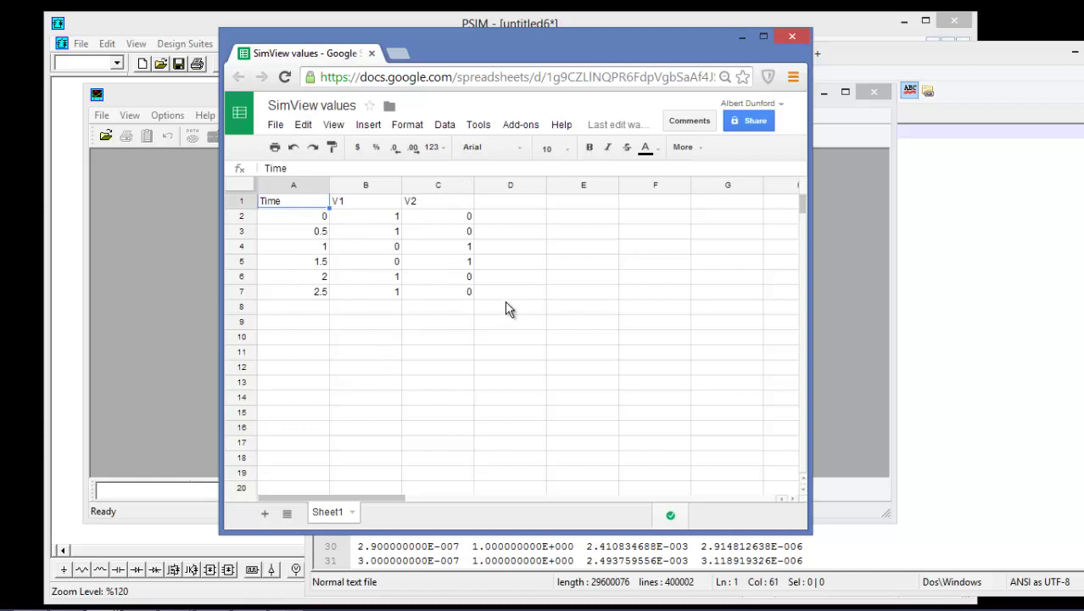
click(274, 126)
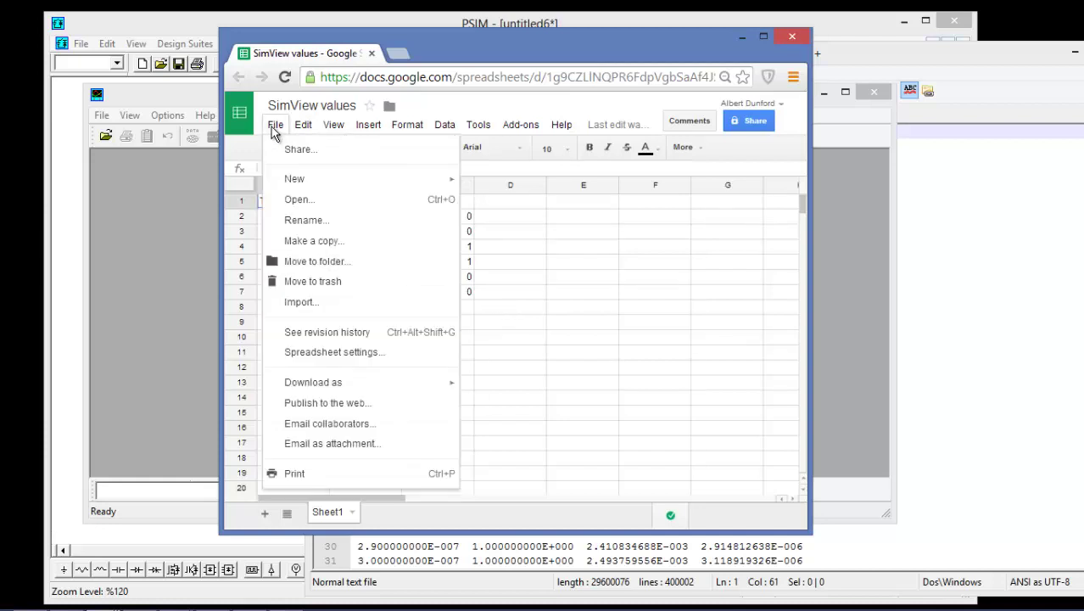
mouse_move(427, 390)
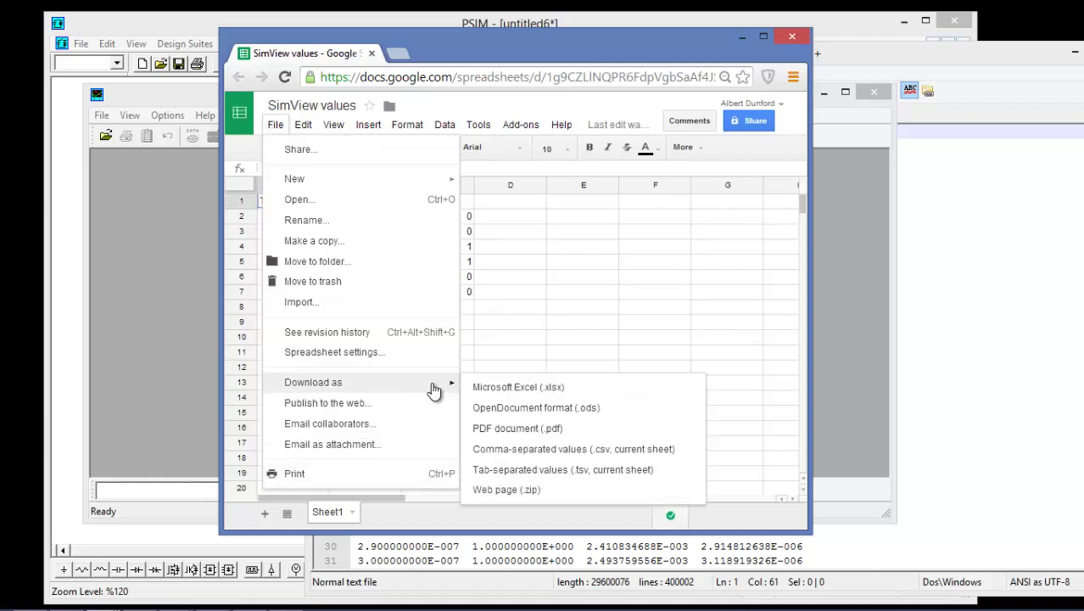
click(600, 472)
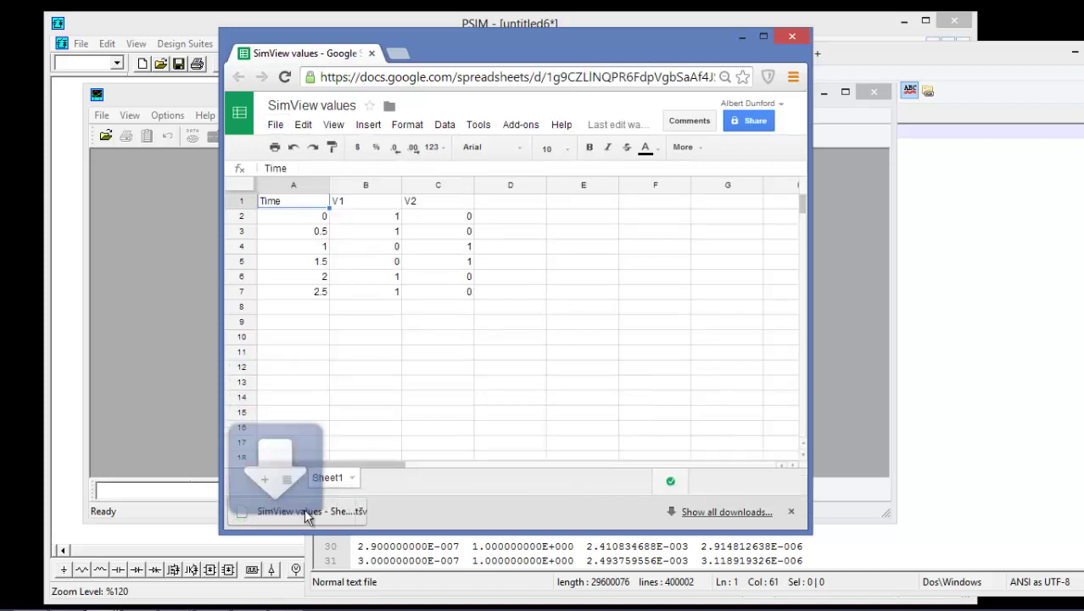
Move the downloaded TSV file onto the desktop and minimize Chrome.
drag(305, 517, 38, 360)
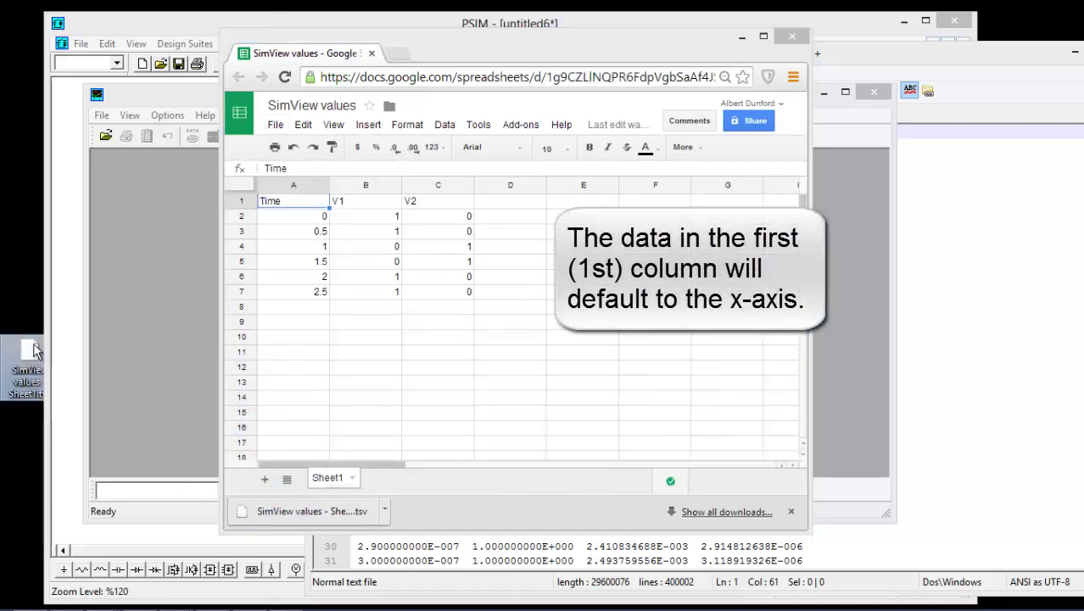
click(741, 37)
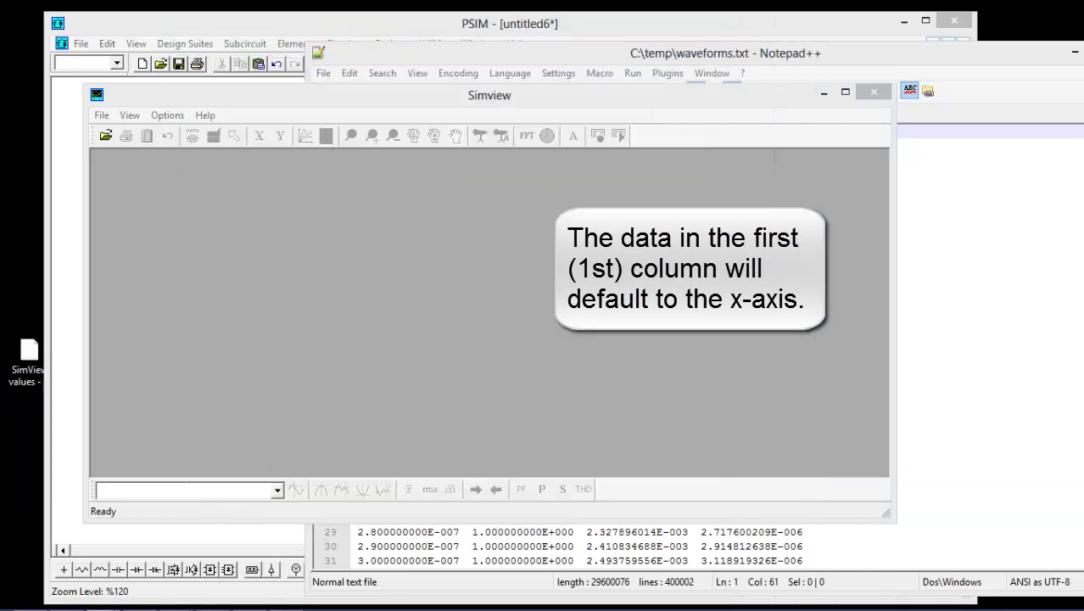
click(938, 428)
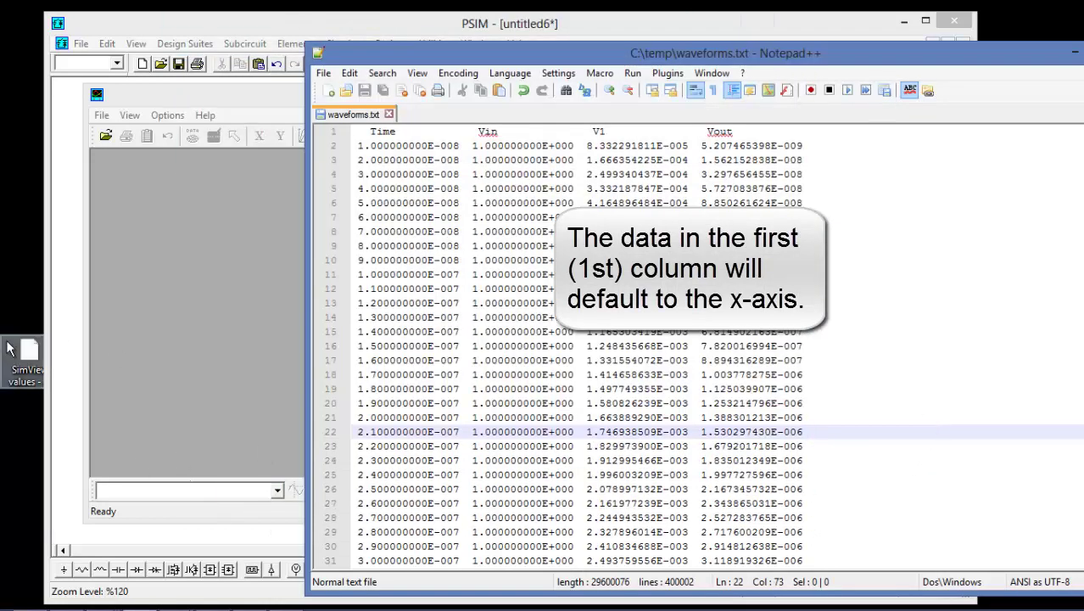
Open the desktop TSV file in Notepad++ and begin a Save As.
drag(24, 373, 858, 317)
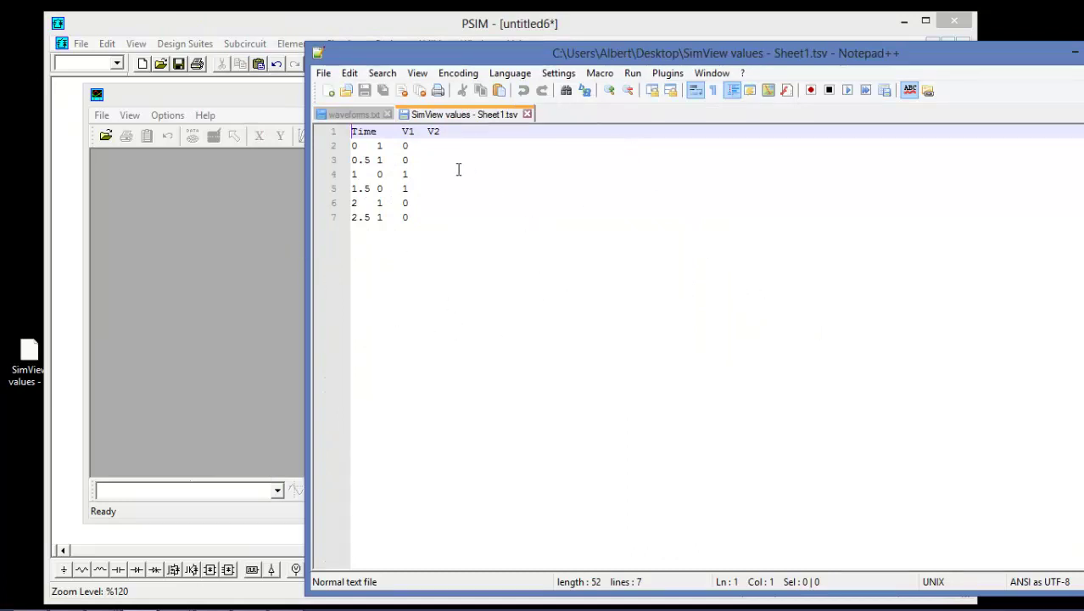
click(322, 73)
click(373, 126)
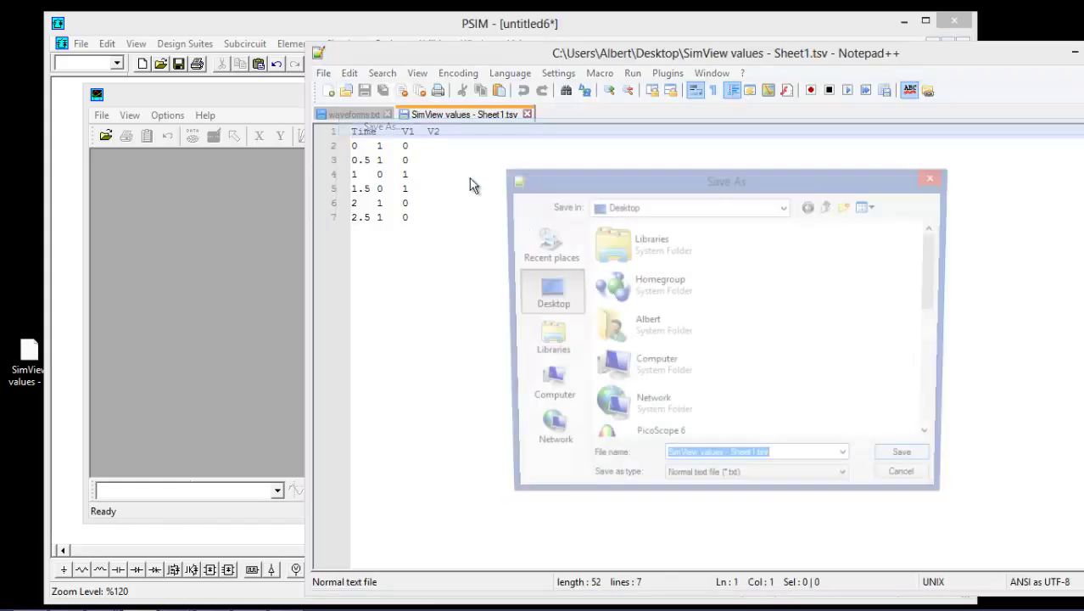
Save the data as googledoc.txt in the C:\temp folder.
click(788, 462)
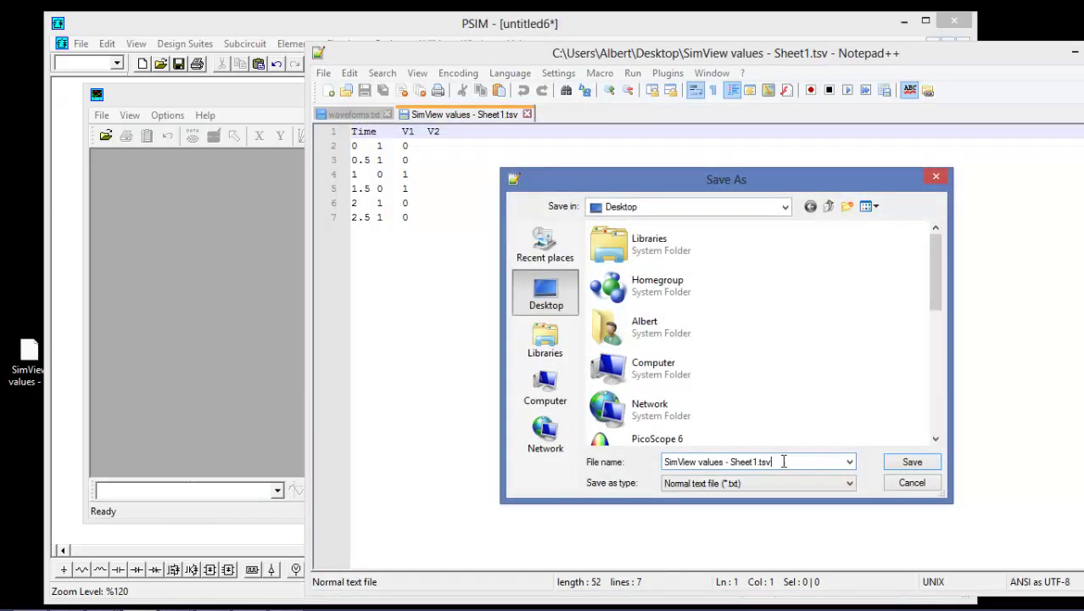
click(545, 389)
double_click(652, 255)
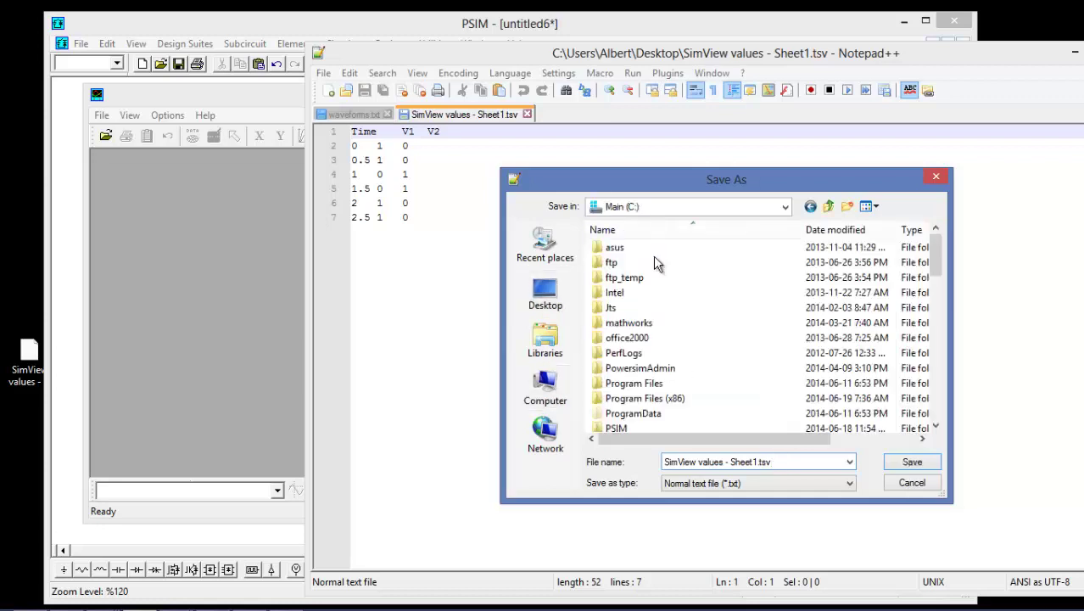
scroll(659, 339, down, 6)
scroll(644, 339, up, 2)
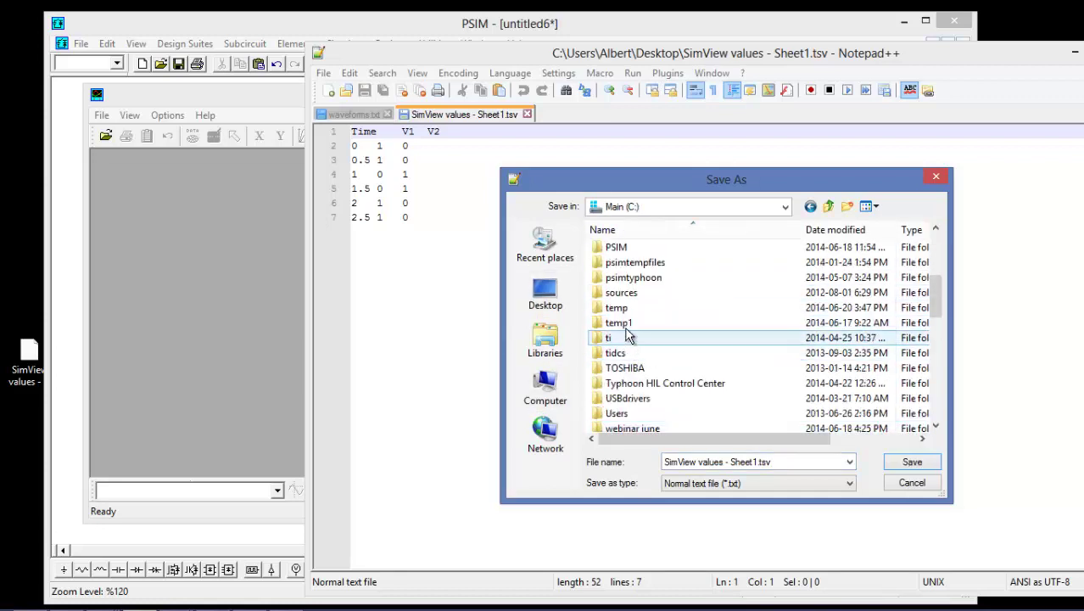
double_click(628, 308)
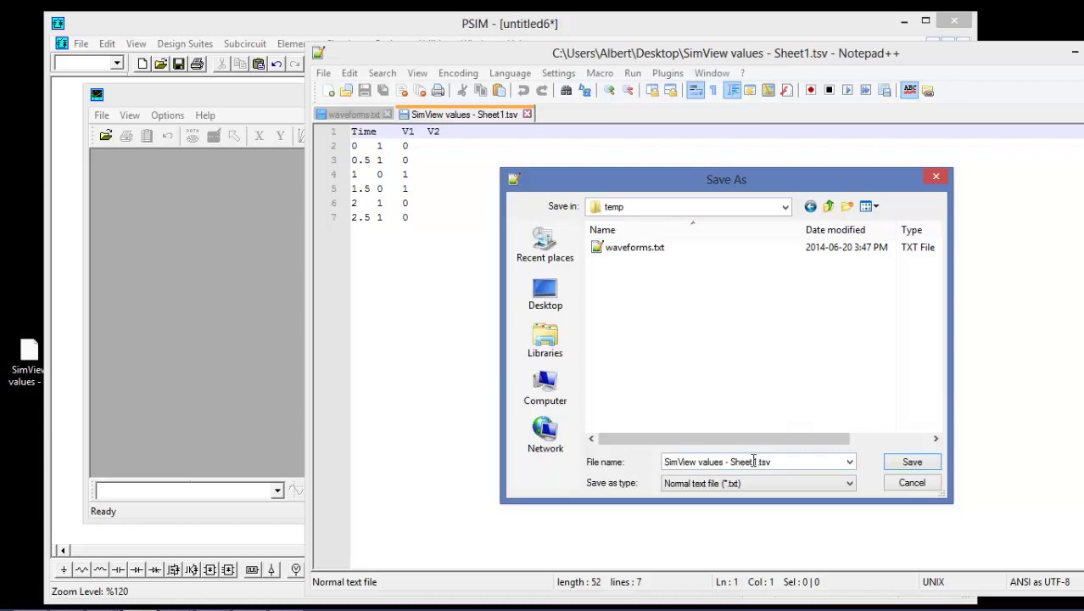
drag(777, 459, 610, 476)
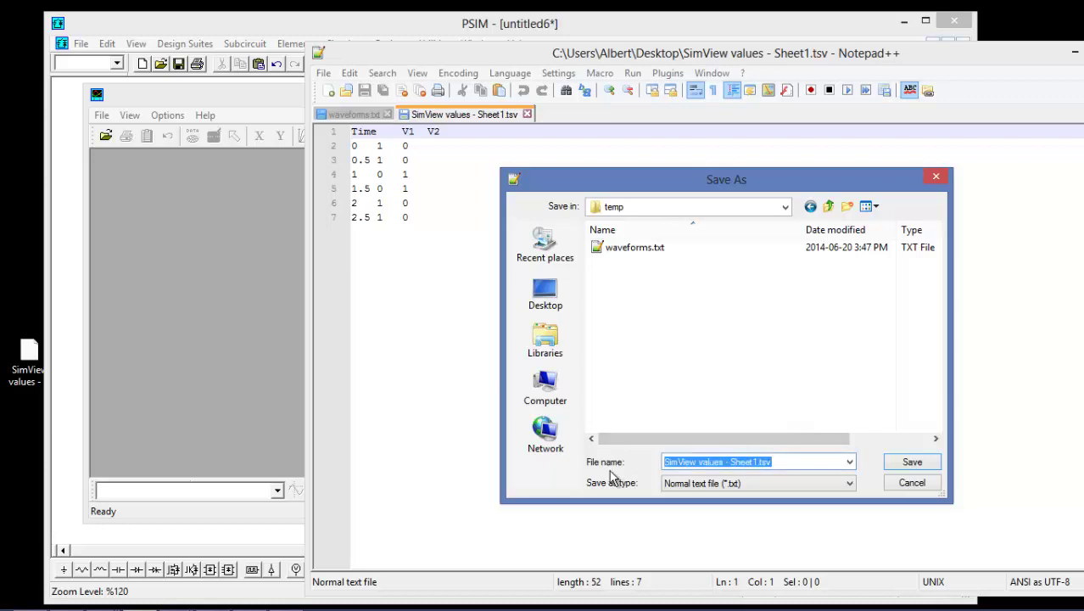
text(wav)
key(BackSpace)
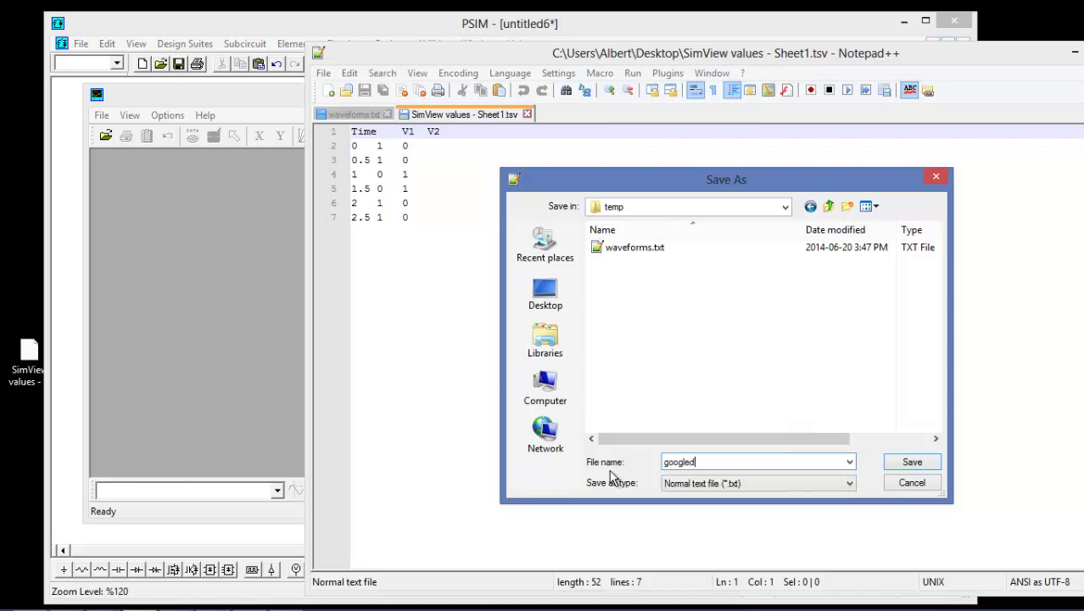
click(909, 462)
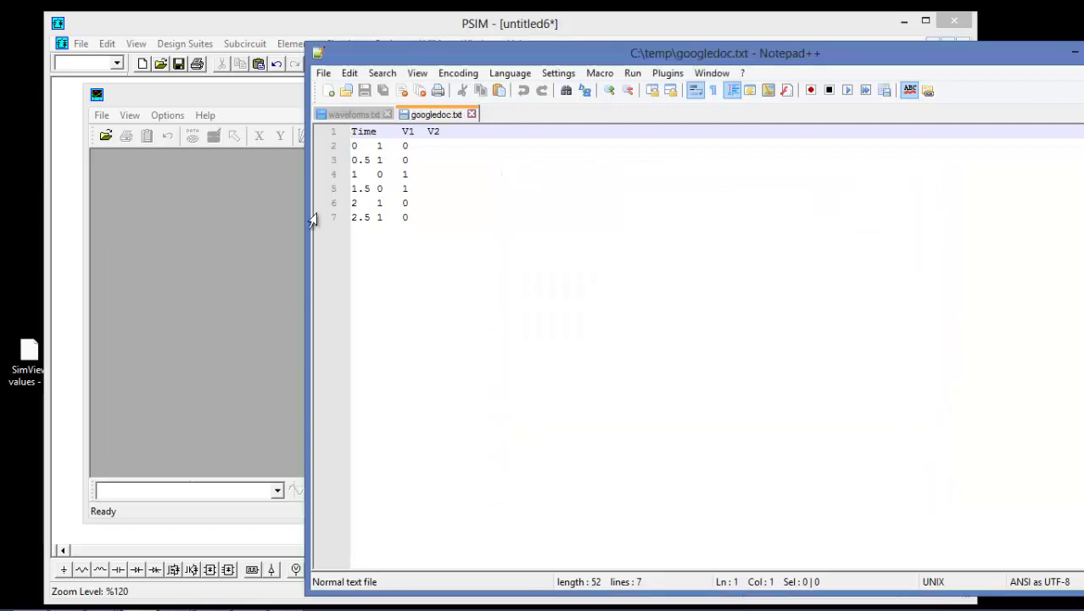
click(192, 101)
Open googledoc.txt in Simview and plot V1 and V2 over 0–2.5 s in a maximized graph.
click(110, 136)
click(419, 212)
click(853, 503)
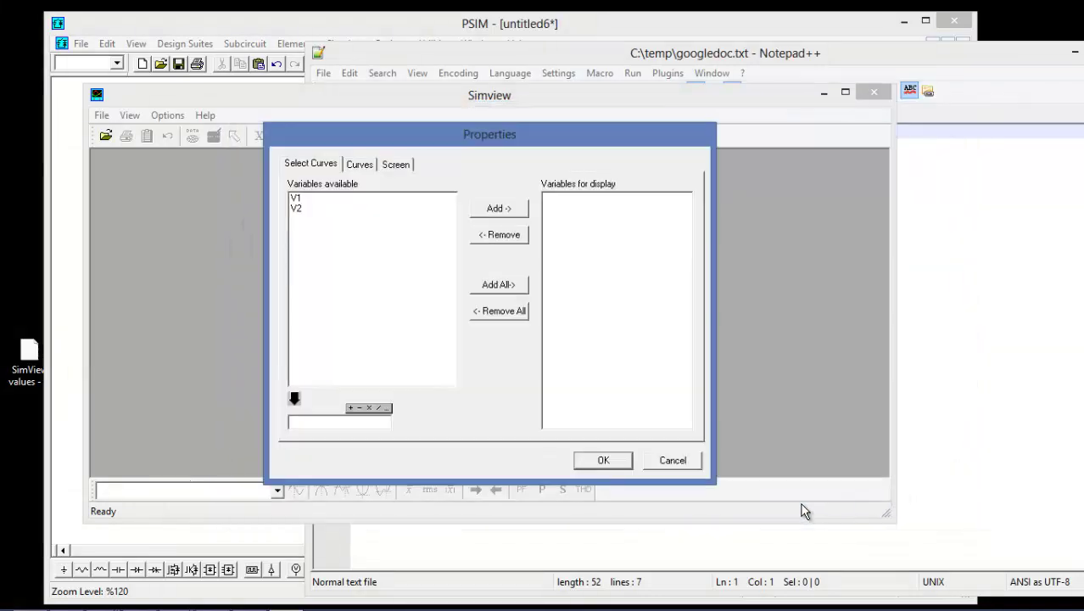
click(301, 198)
shift+click(299, 208)
click(495, 212)
click(622, 458)
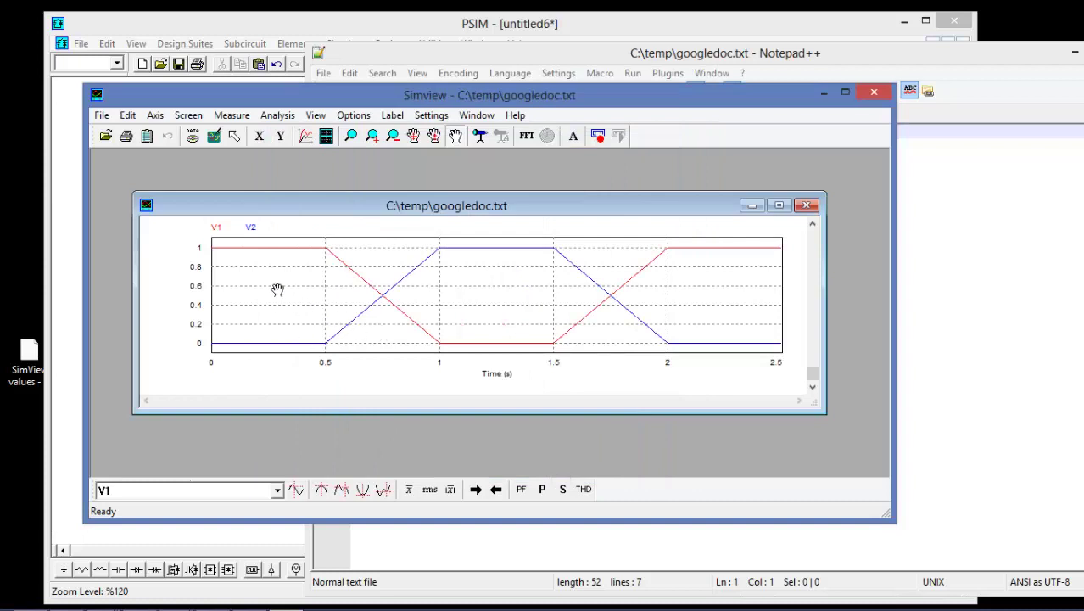
double_click(475, 206)
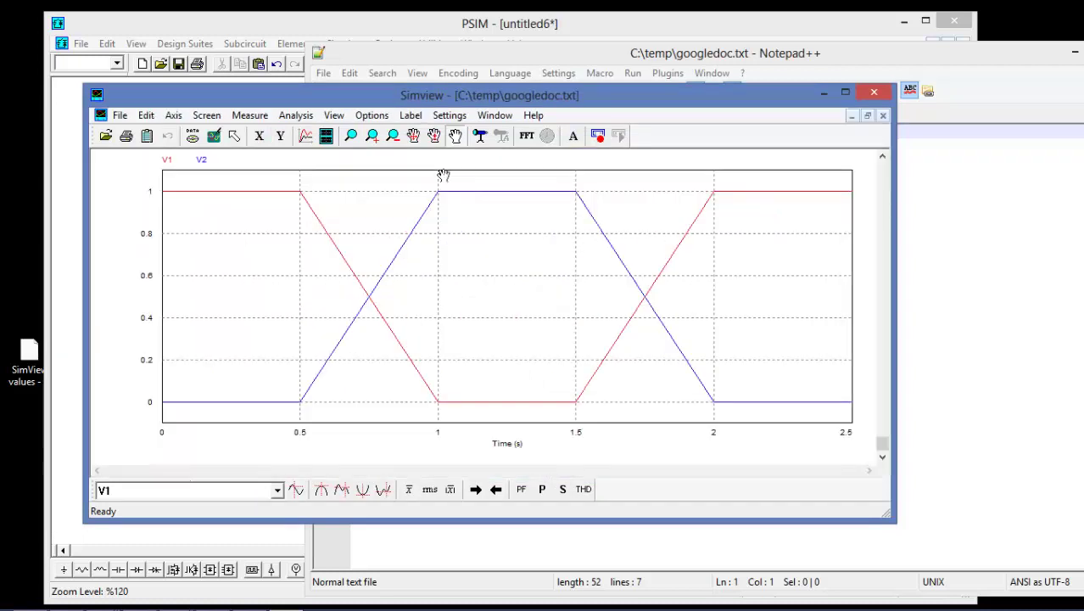
click(239, 115)
click(254, 130)
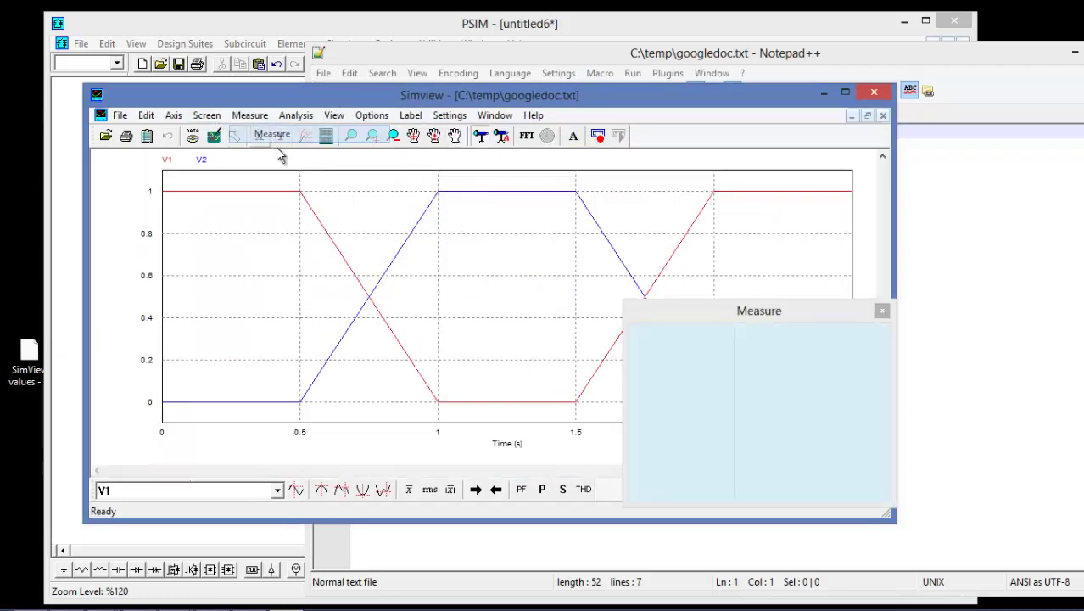
click(298, 244)
drag(298, 245, 289, 266)
drag(295, 266, 575, 280)
drag(698, 311, 326, 213)
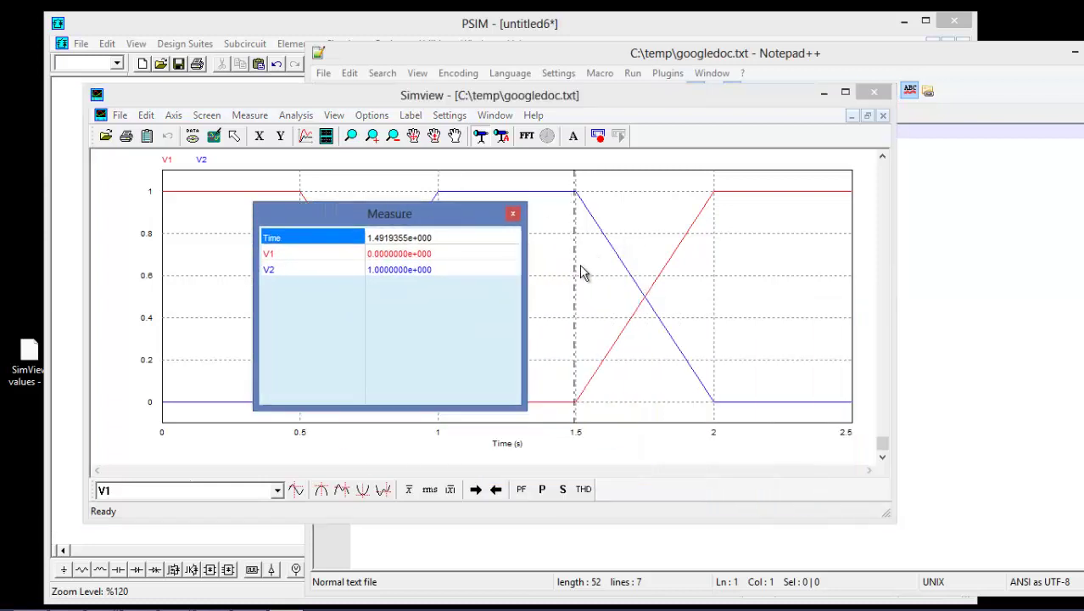
click(632, 283)
drag(636, 283, 714, 294)
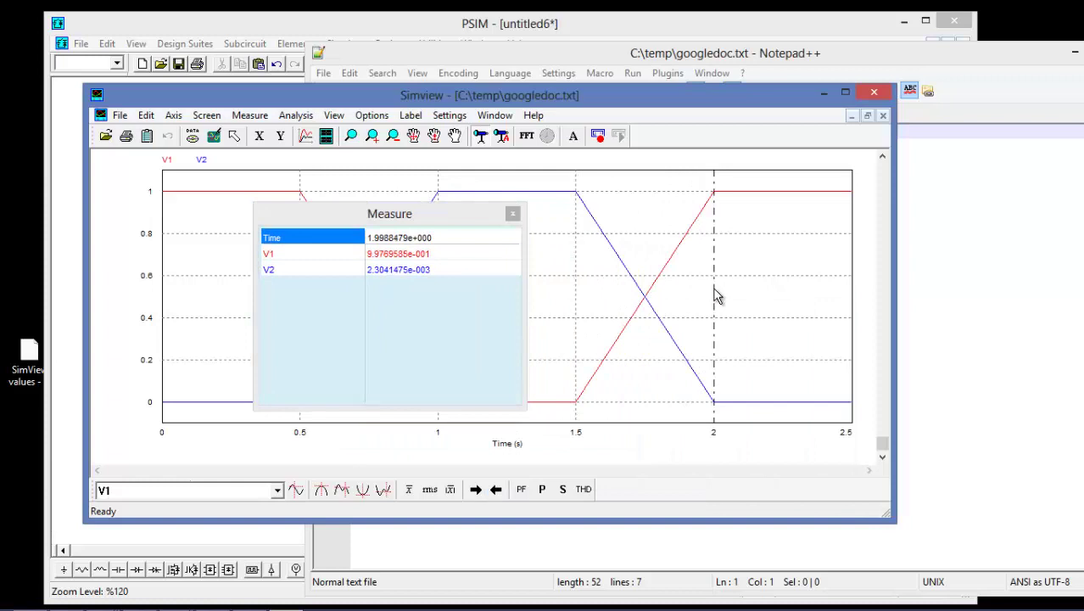
click(512, 213)
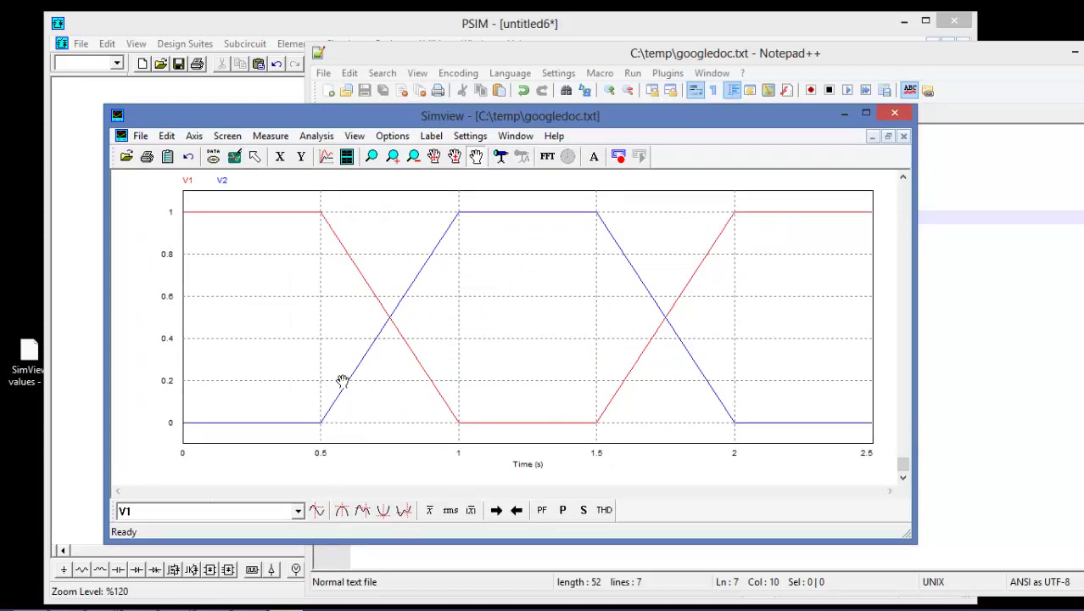
Insert a row '.5000001 0 1' after the 0.5 s row in googledoc.txt and save.
click(1080, 336)
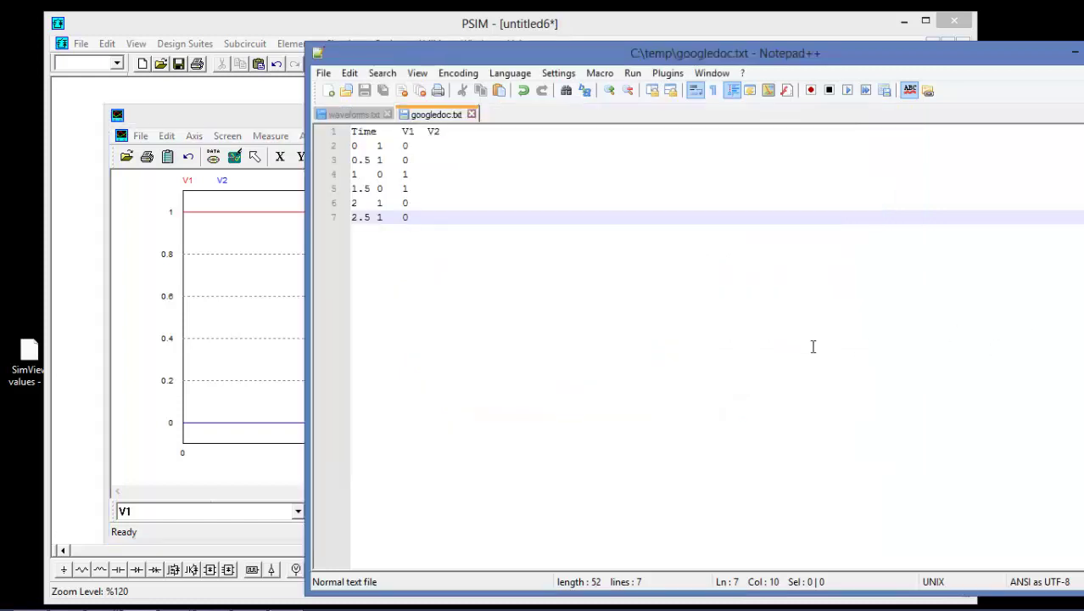
click(423, 162)
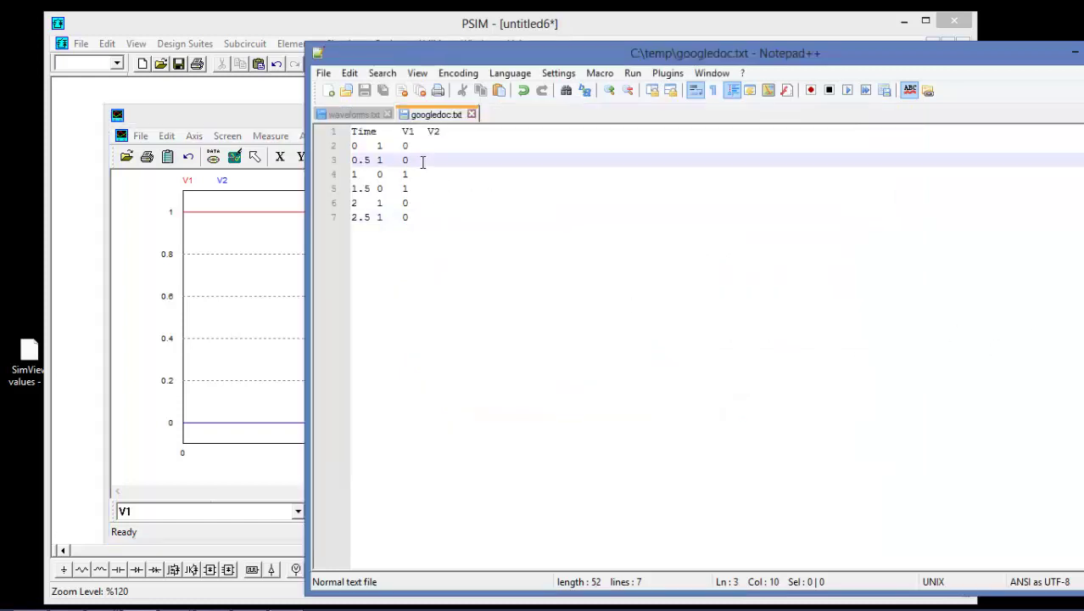
key(Return)
text(.5)
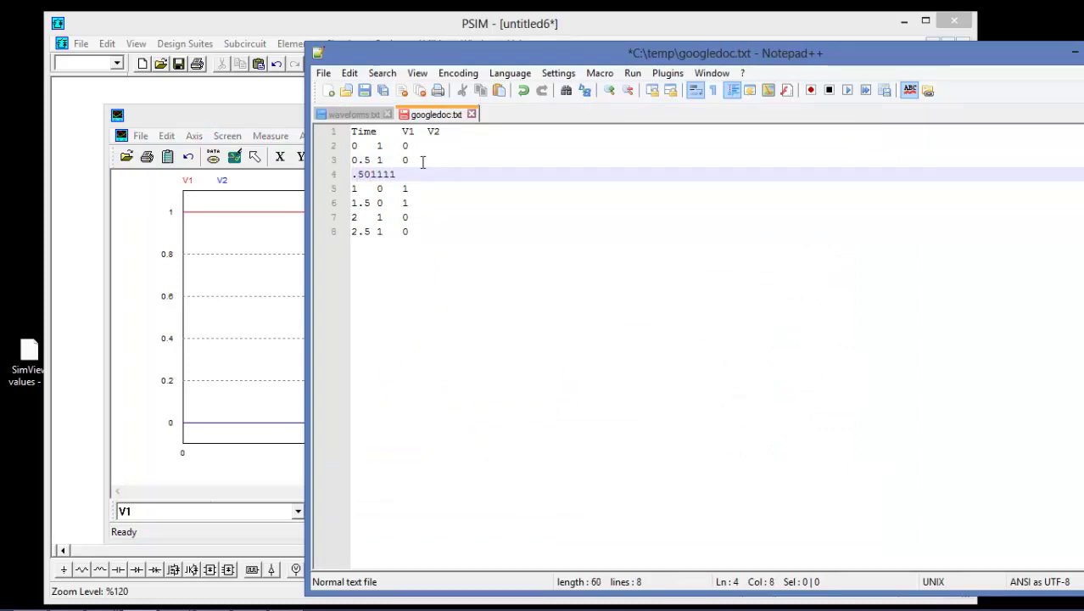
text(0000001)
key(BackSpace)
key(Tab)
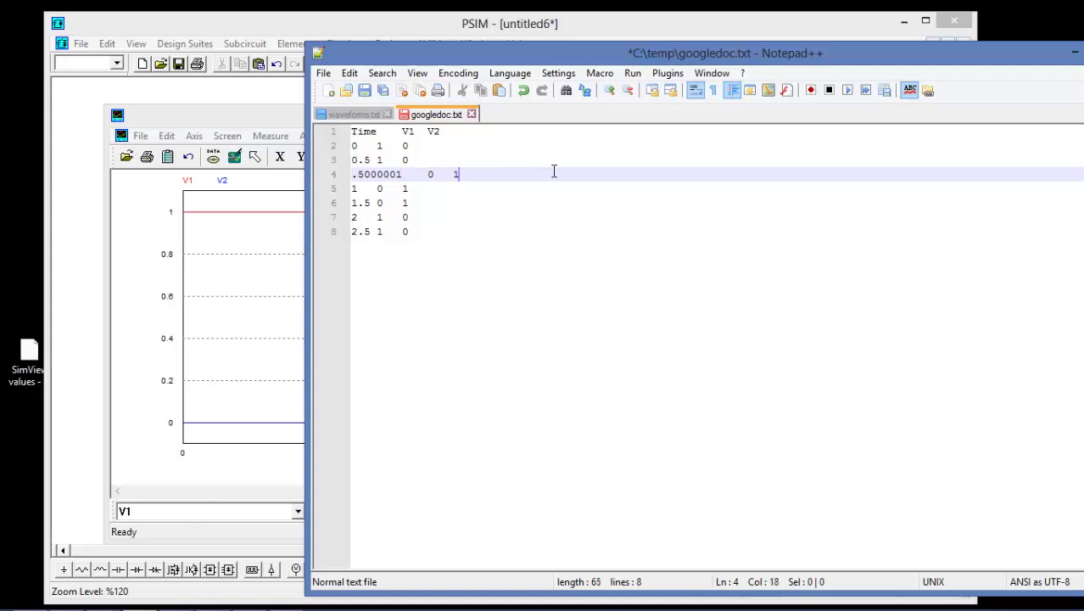
key(ctrl+s)
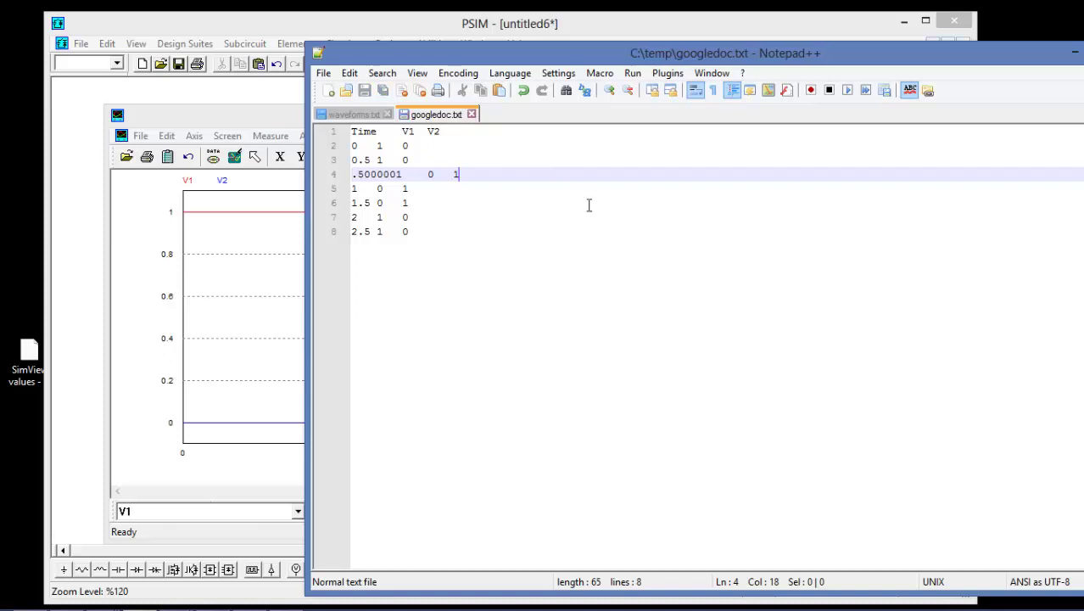
click(203, 126)
Re-load the edited data to show the sharp 0.5 s step, then save as Simview files (*.smv).
click(140, 136)
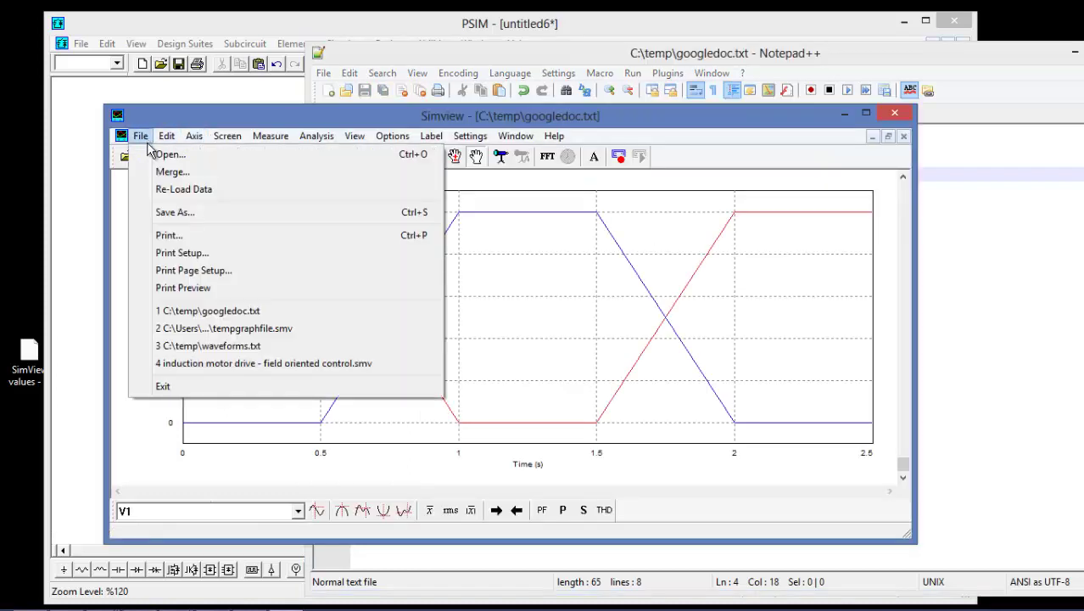
click(165, 197)
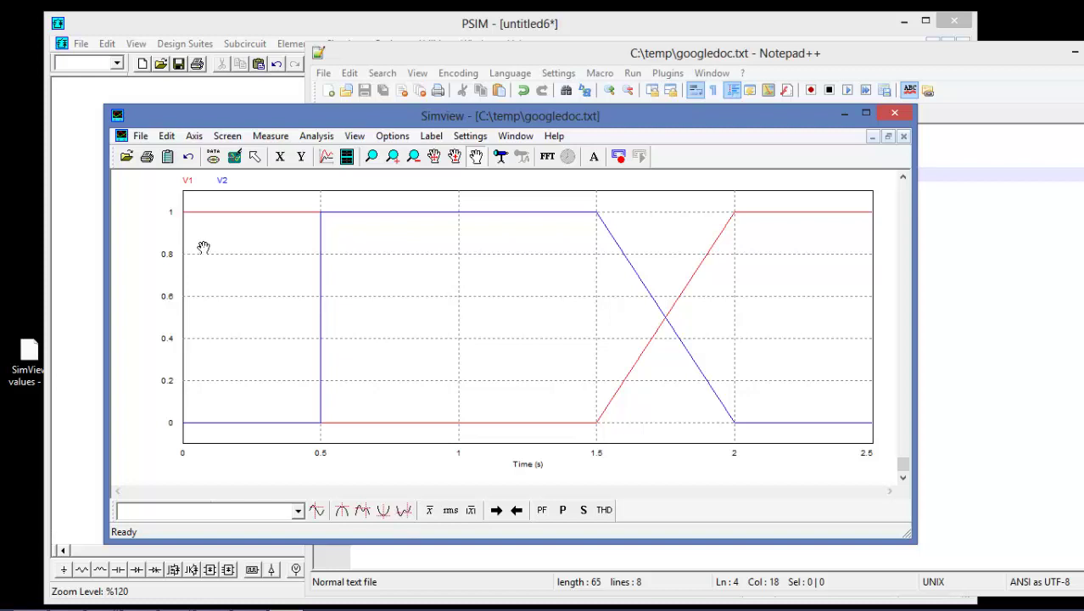
click(140, 136)
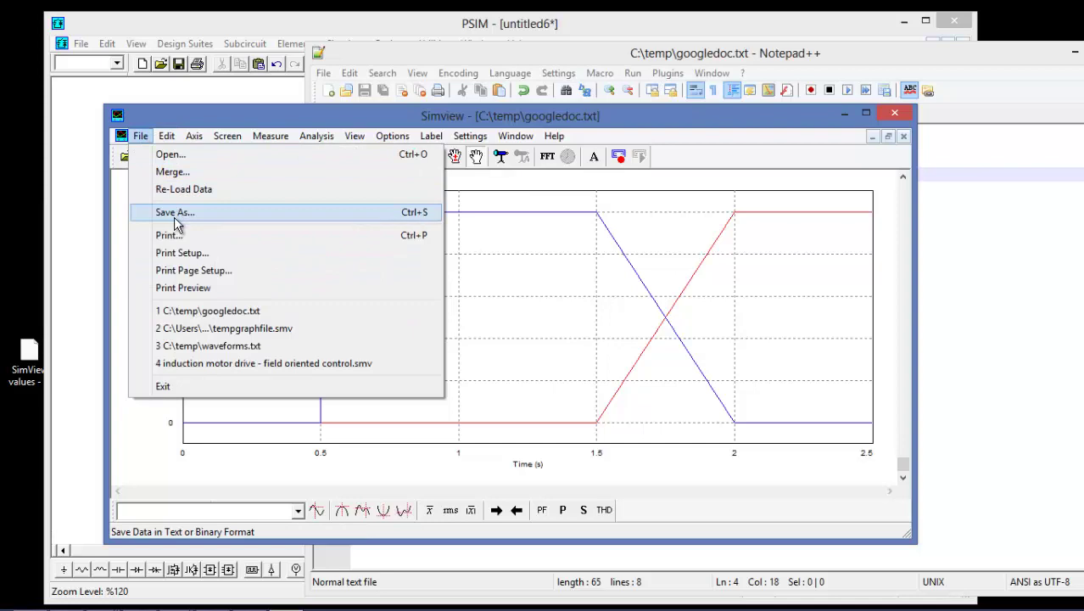
click(174, 216)
click(471, 489)
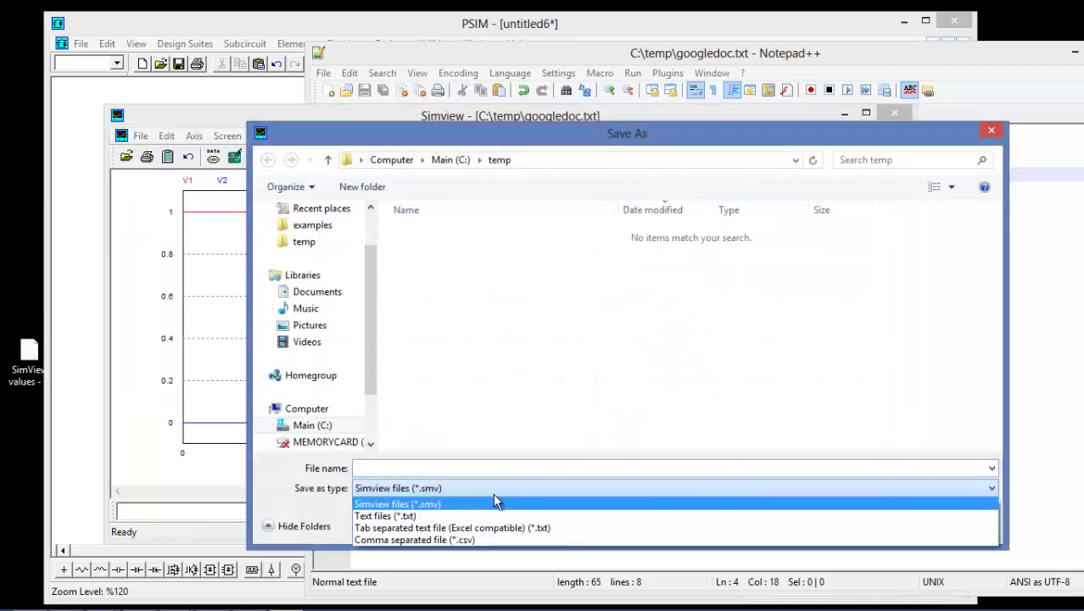
click(587, 416)
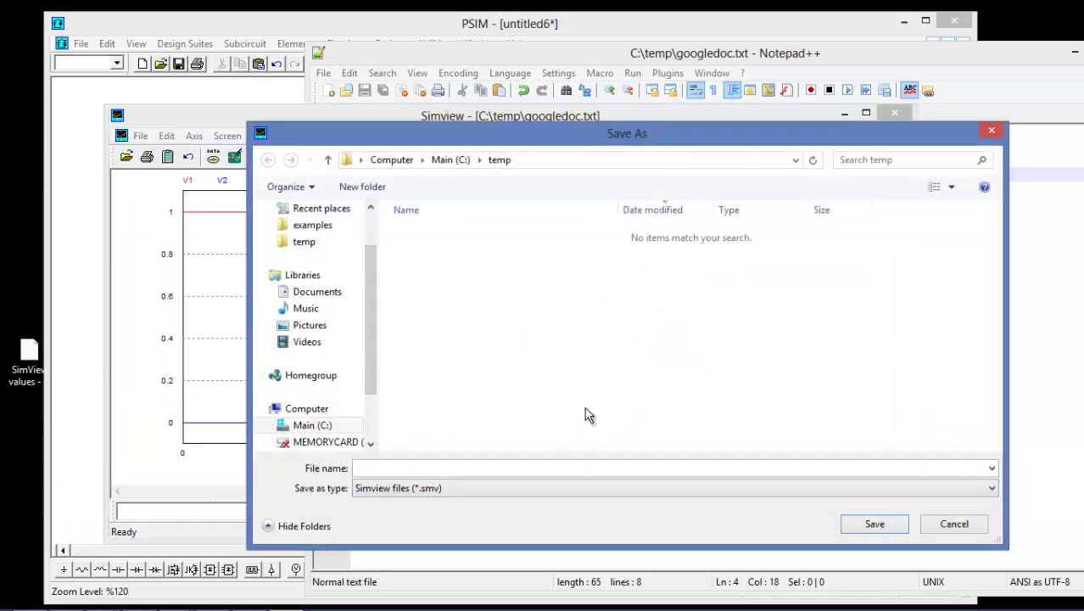